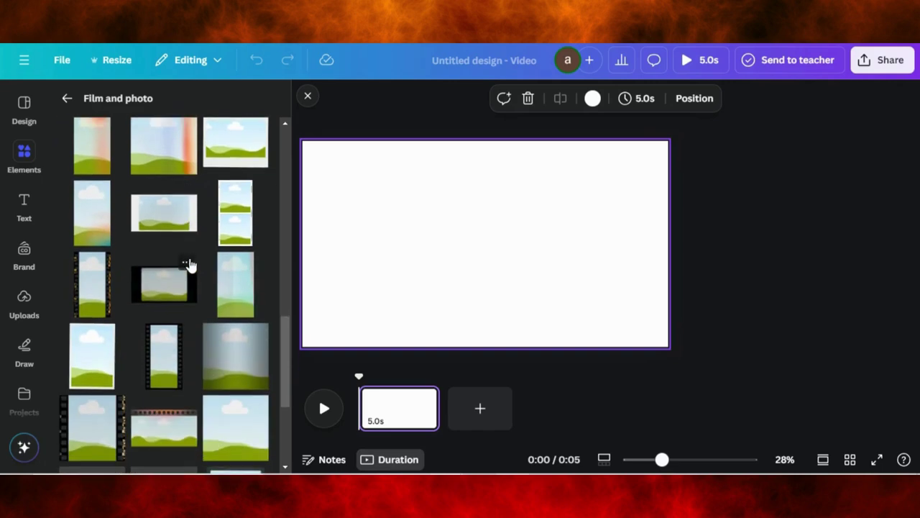
Add a white-bordered portrait photo frame at the page centre and place a slightly smaller, vertically centred copy to its right.
{"action": "scroll", "coordinate": [190, 265], "scroll_direction": "down", "scroll_amount": 2}
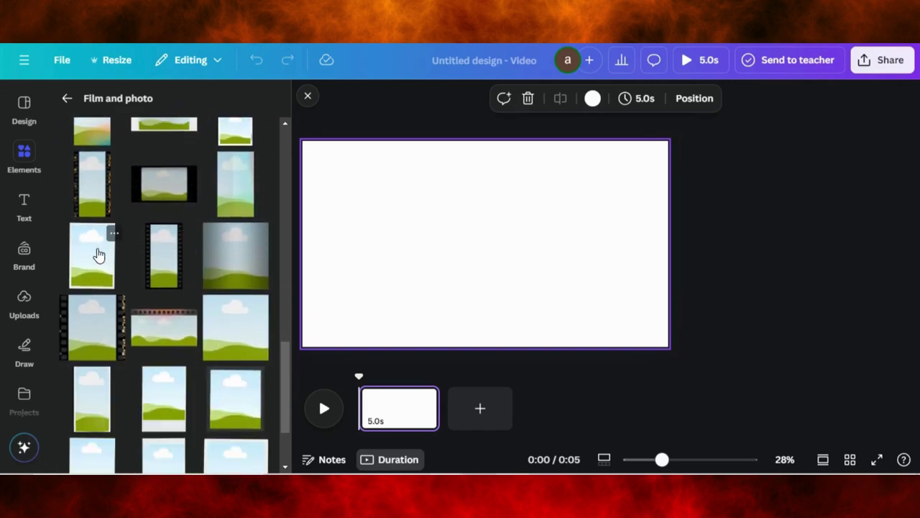
{"action": "left_click", "coordinate": [98, 255]}
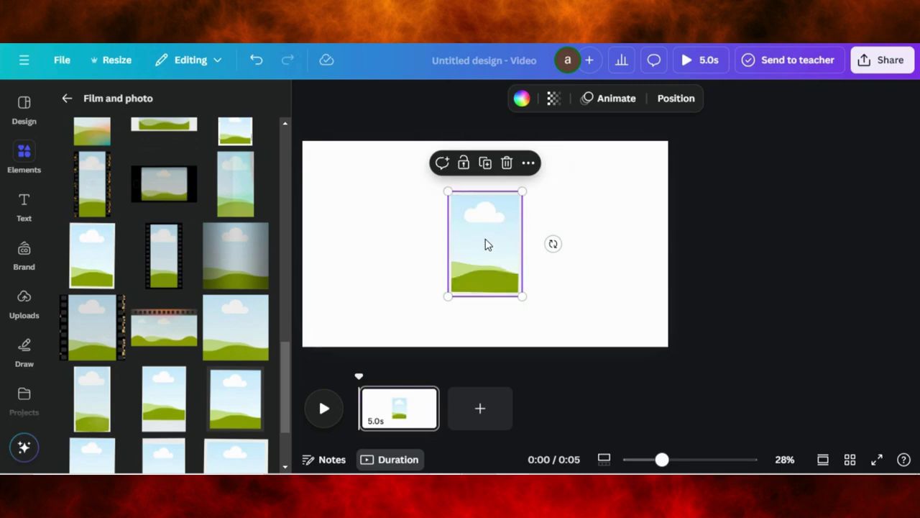
{"action": "left_click_drag", "start_coordinate": [486, 245], "coordinate": [596, 240]}
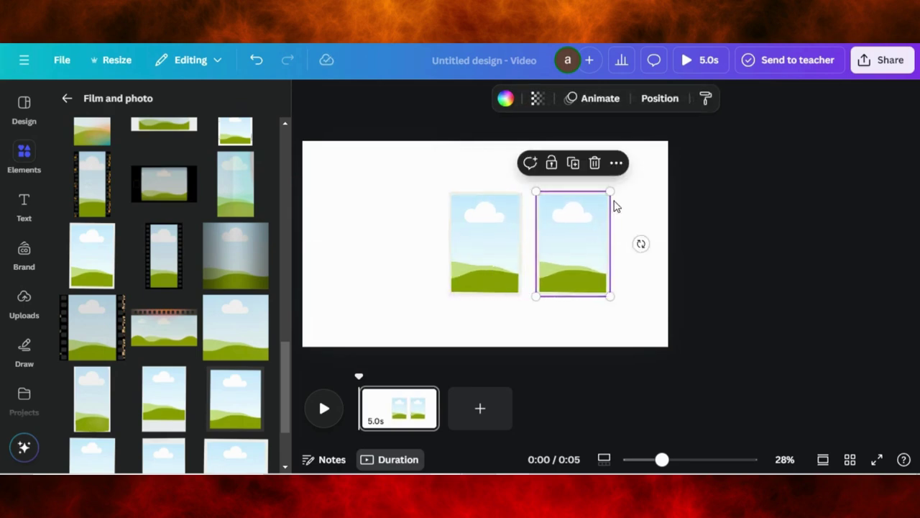
{"action": "left_click_drag", "start_coordinate": [610, 193], "coordinate": [598, 209]}
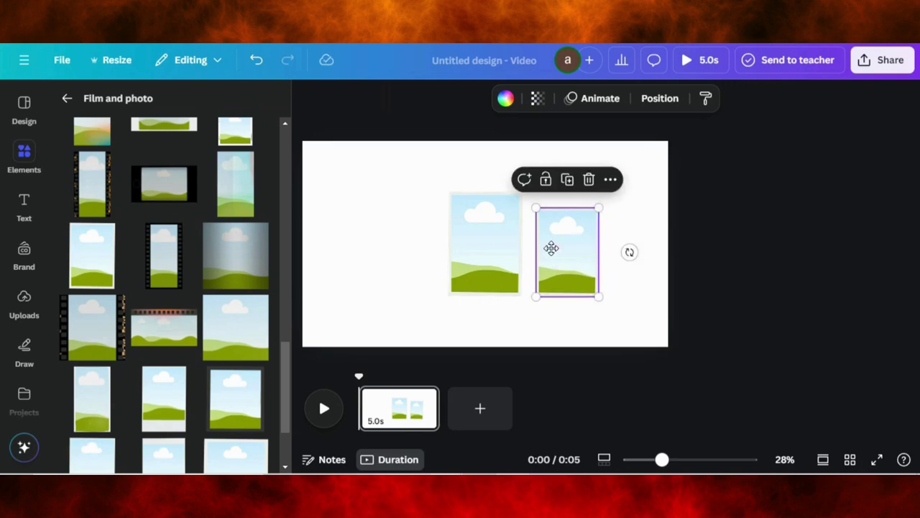
{"action": "left_click_drag", "start_coordinate": [550, 248], "coordinate": [551, 246]}
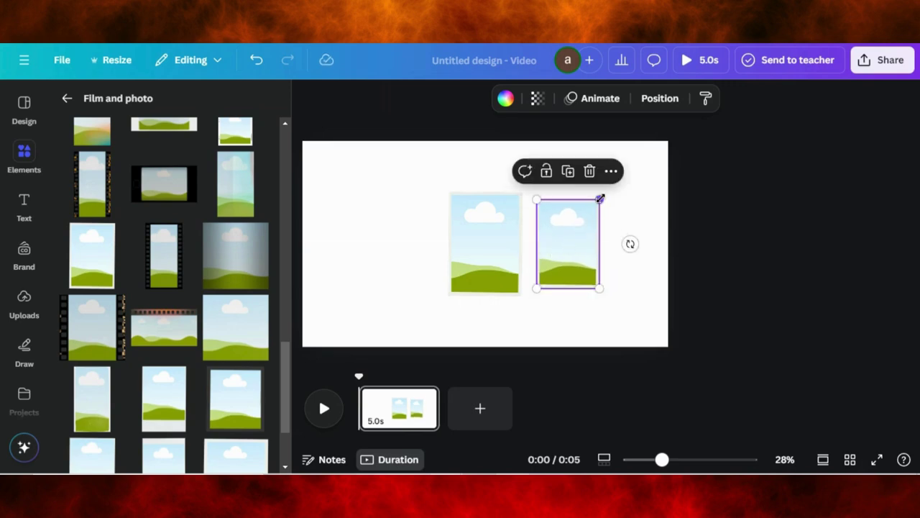
{"action": "left_click_drag", "start_coordinate": [600, 198], "coordinate": [598, 201]}
{"action": "left_click_drag", "start_coordinate": [581, 235], "coordinate": [578, 227]}
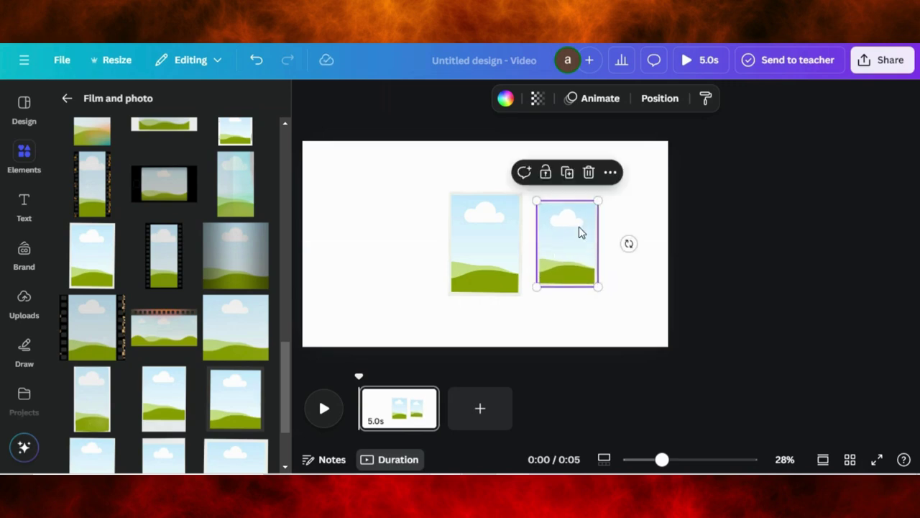
Complete a symmetric row of five frames with duplicates that shrink toward the page's sides, spaced 75 apart.
{"action": "left_click", "coordinate": [567, 175]}
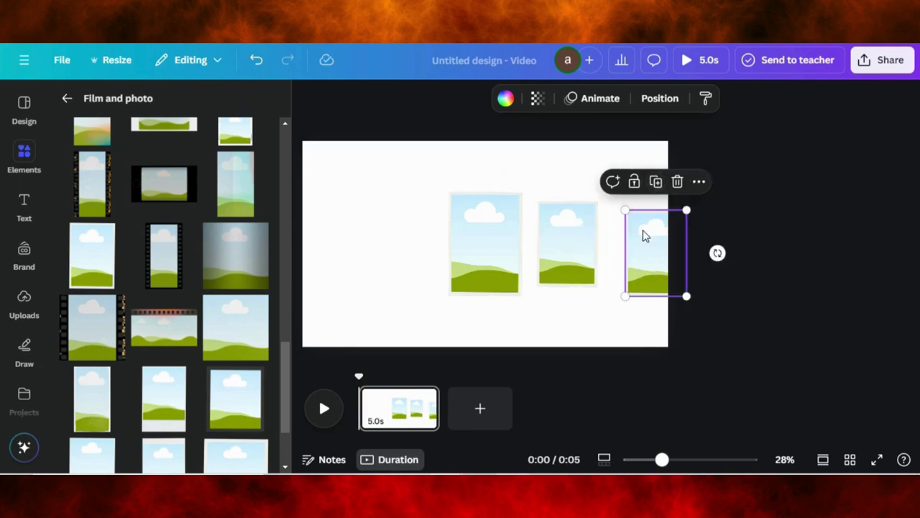
{"action": "left_click_drag", "start_coordinate": [647, 236], "coordinate": [628, 246]}
{"action": "left_click", "coordinate": [403, 173]}
{"action": "left_click", "coordinate": [357, 183]}
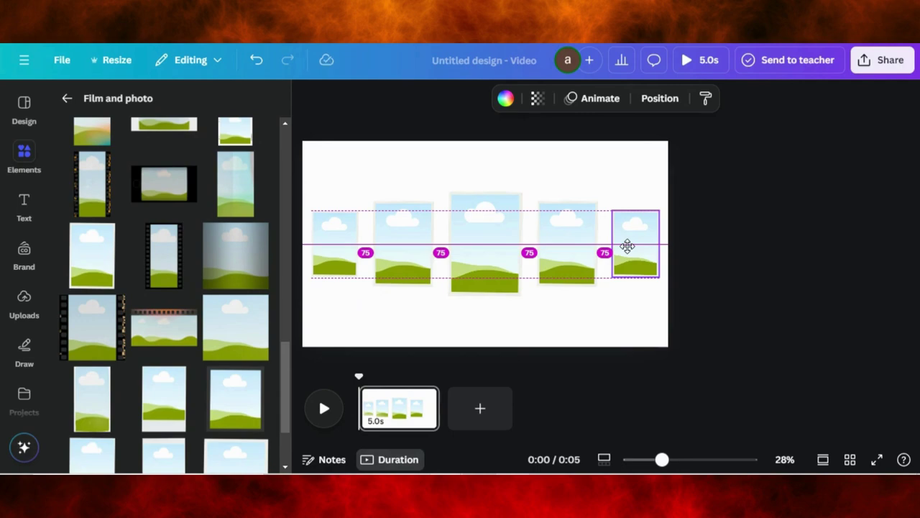
{"action": "left_click_drag", "start_coordinate": [628, 246], "coordinate": [628, 246]}
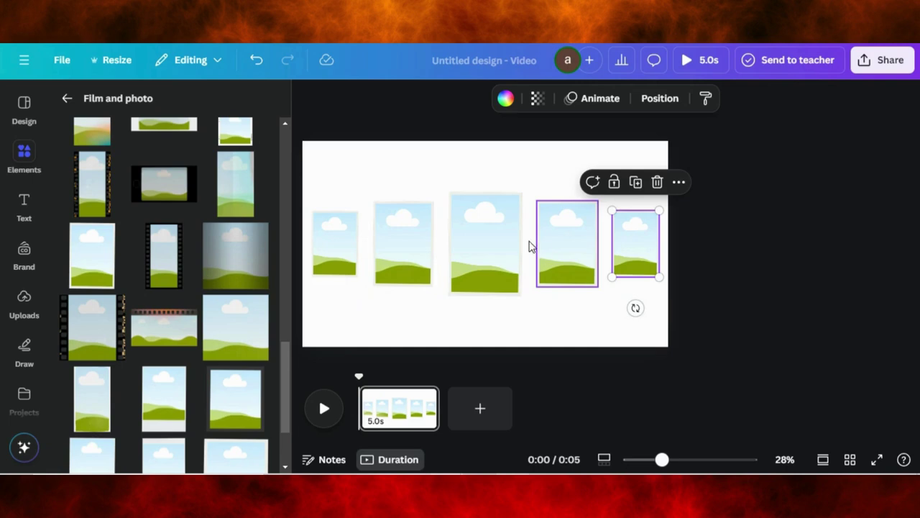
Duplicate the leftmost frame, move the copy above the row and shrink it.
{"action": "left_click", "coordinate": [344, 253]}
{"action": "left_click", "coordinate": [351, 182]}
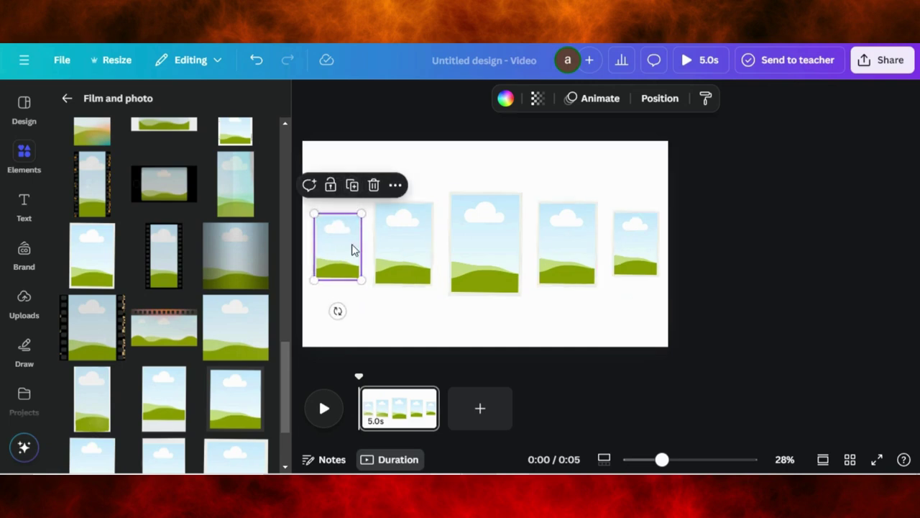
{"action": "left_click_drag", "start_coordinate": [349, 247], "coordinate": [355, 185]}
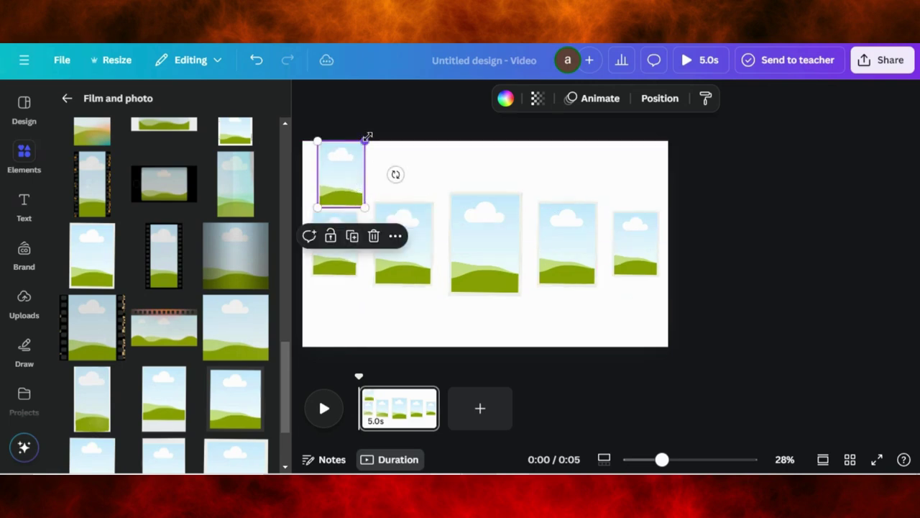
{"action": "left_click_drag", "start_coordinate": [366, 136], "coordinate": [361, 169]}
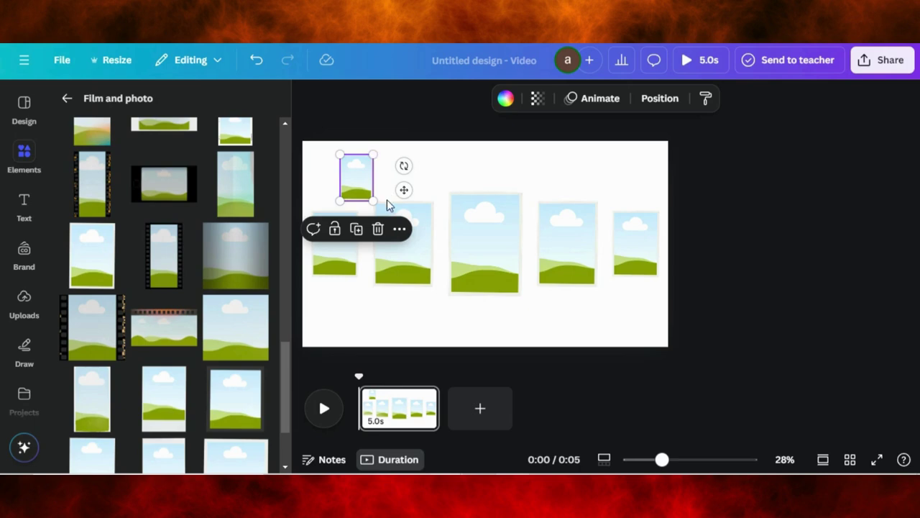
Duplicate the smallest frame, place the copy above the gap left of the centre frame, and align both with the page's top edge.
{"action": "left_click", "coordinate": [356, 228]}
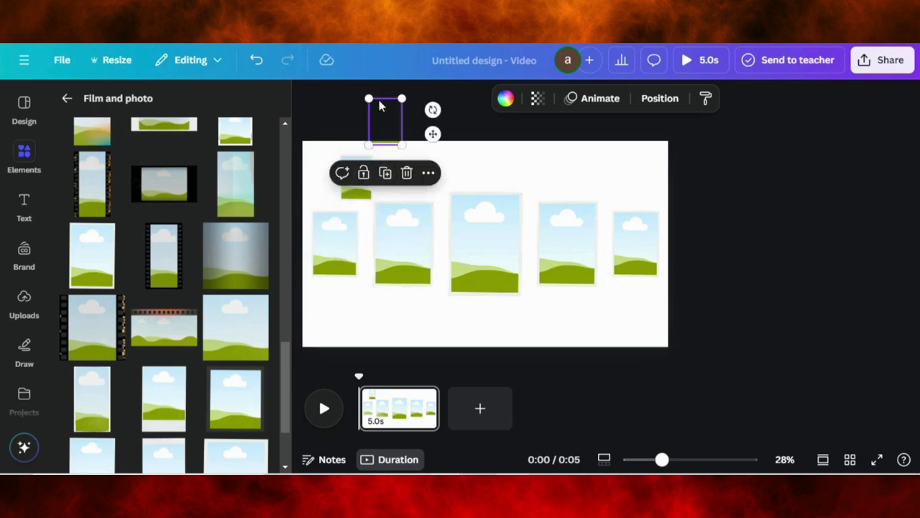
{"action": "left_click_drag", "start_coordinate": [380, 131], "coordinate": [432, 176]}
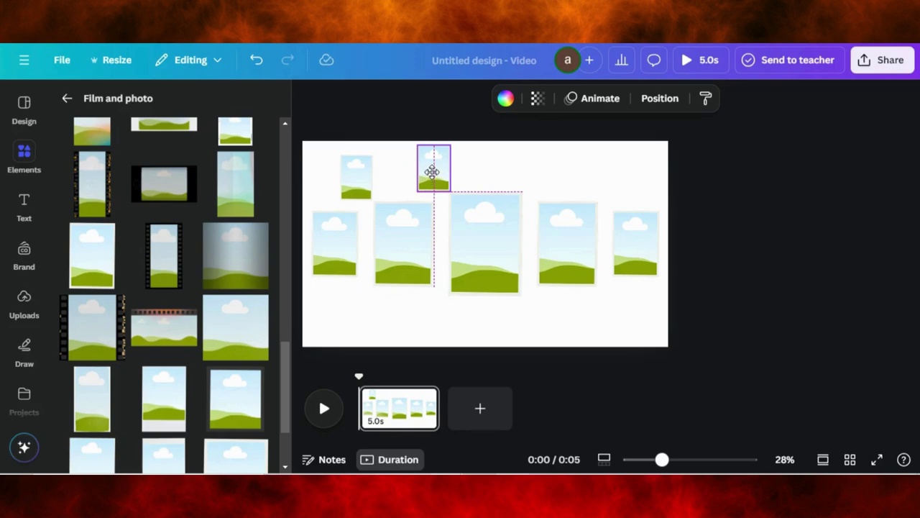
{"action": "left_click_drag", "start_coordinate": [432, 170], "coordinate": [432, 167]}
{"action": "left_click", "coordinate": [353, 191]}
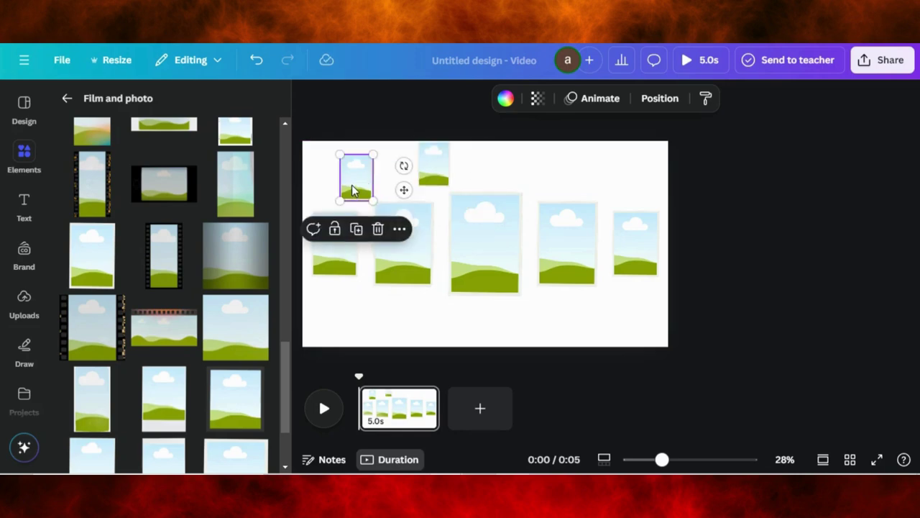
{"action": "left_click_drag", "start_coordinate": [352, 190], "coordinate": [352, 174]}
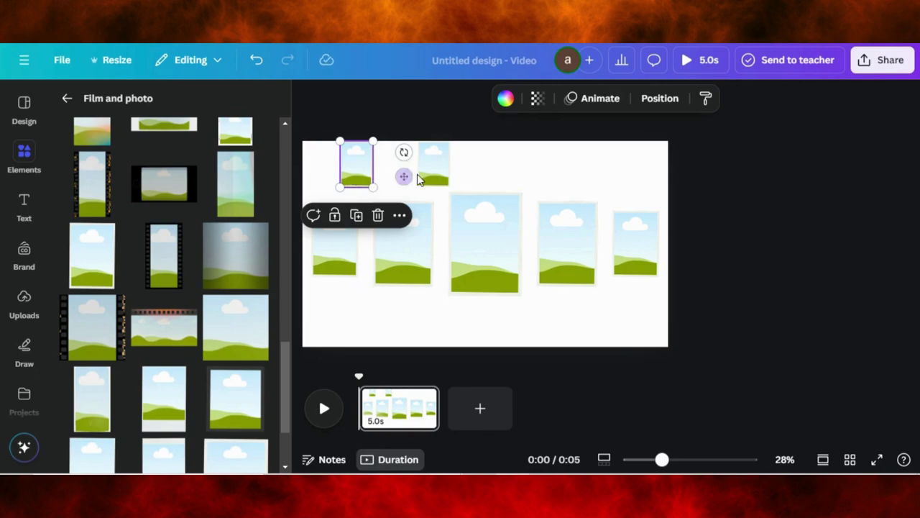
Add two more copies of the smallest frame along the page's top edge, above the gaps right of the centre frame.
{"action": "left_click", "coordinate": [428, 179]}
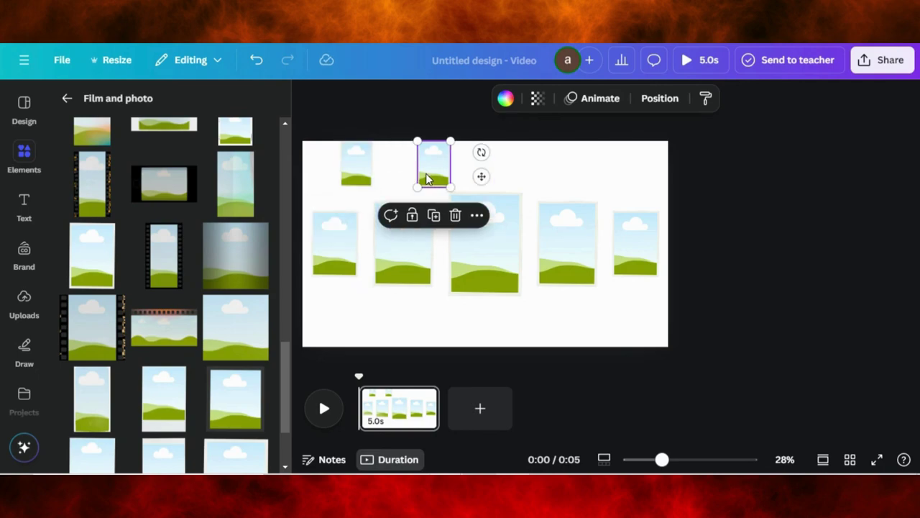
{"action": "left_click", "coordinate": [434, 215]}
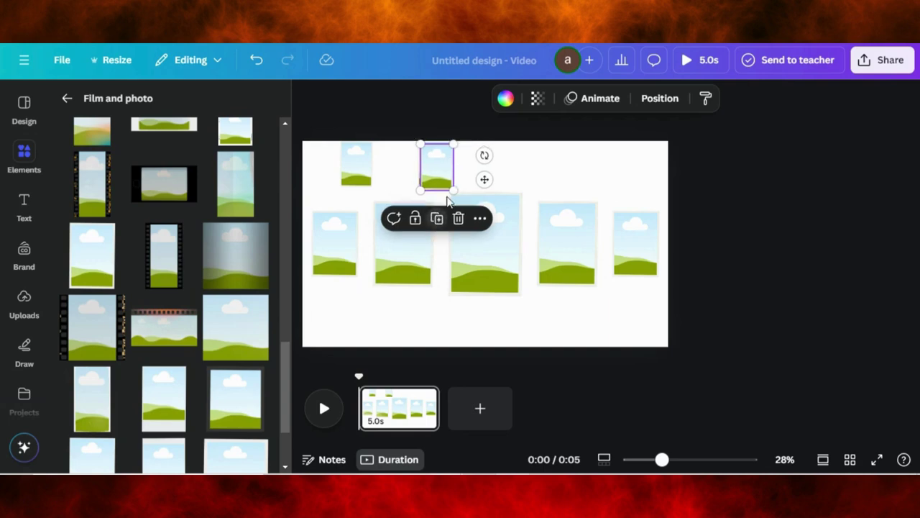
{"action": "left_click_drag", "start_coordinate": [438, 169], "coordinate": [532, 168]}
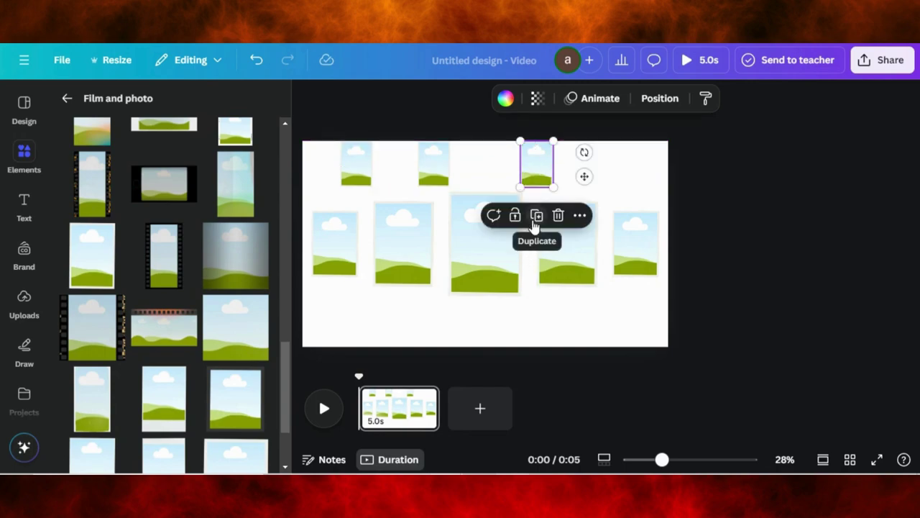
{"action": "left_click", "coordinate": [536, 215]}
{"action": "left_click_drag", "start_coordinate": [645, 164], "coordinate": [608, 161]}
{"action": "left_click", "coordinate": [536, 168]}
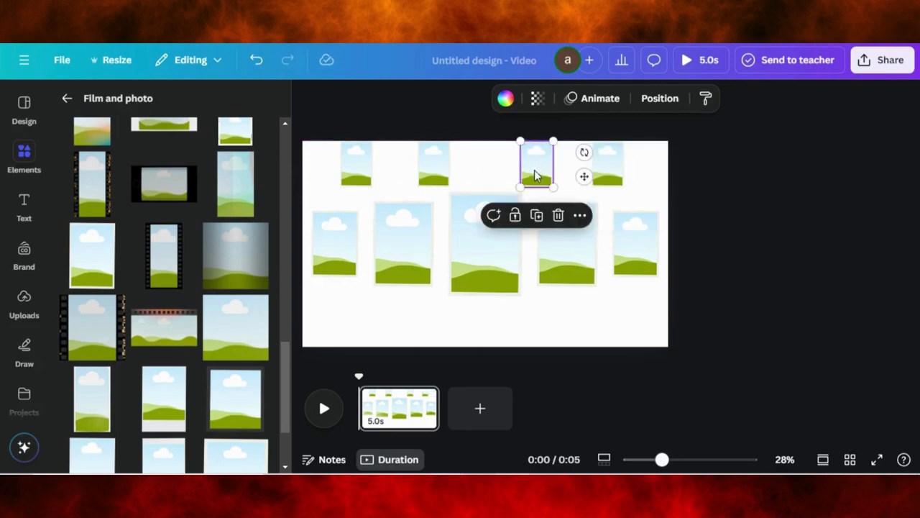
{"action": "left_click_drag", "start_coordinate": [535, 169], "coordinate": [530, 165]}
Group the four small frames along the top edge and centre the group over the row of five frames.
{"action": "left_click", "coordinate": [602, 179]}
{"action": "left_click_drag", "start_coordinate": [603, 180], "coordinate": [345, 172]}
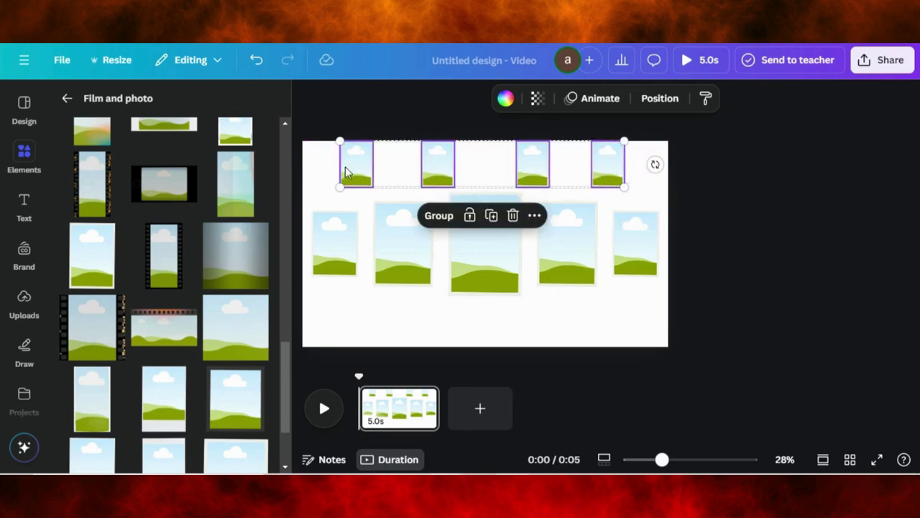
{"action": "left_click", "coordinate": [442, 217]}
{"action": "left_click_drag", "start_coordinate": [474, 167], "coordinate": [481, 229]}
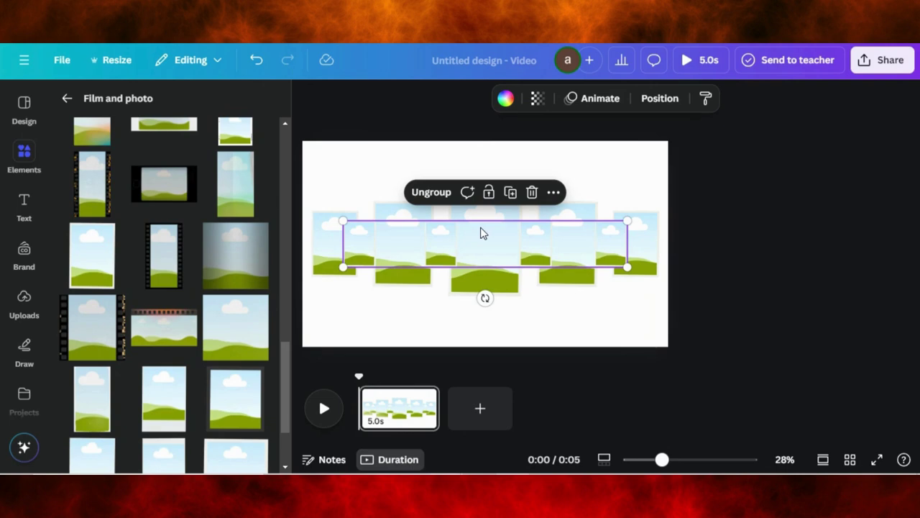
Move the group of small frames to the bottom of the layer order, behind the five larger frames.
{"action": "left_click", "coordinate": [659, 98]}
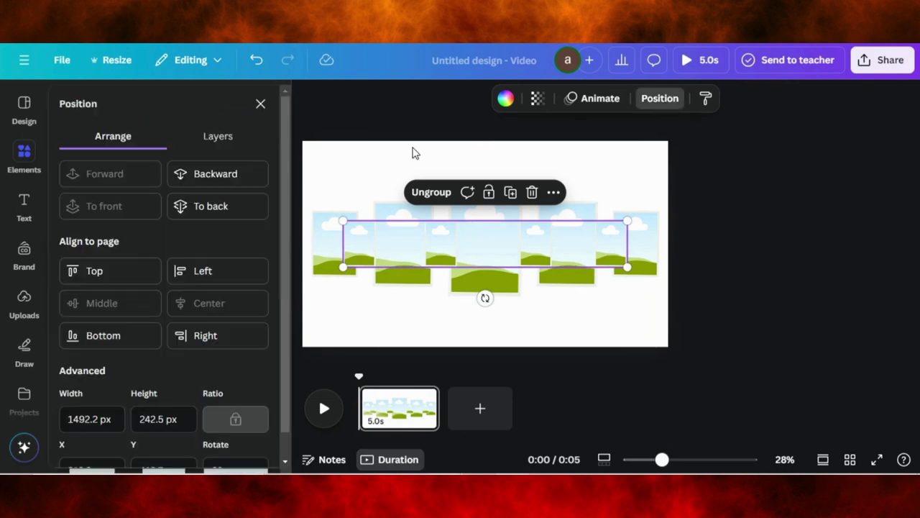
{"action": "left_click", "coordinate": [214, 146]}
{"action": "left_click_drag", "start_coordinate": [184, 226], "coordinate": [180, 423]}
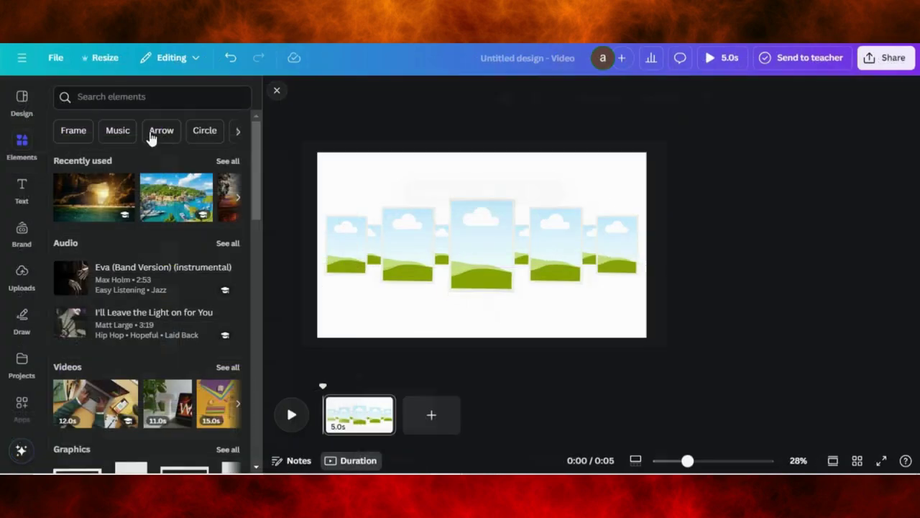
Fill the centre frame with the cave photo and the four right-hand frames with the harbour, red sunset, river landscape and seaside hut photos.
{"action": "left_click_drag", "start_coordinate": [97, 208], "coordinate": [476, 248]}
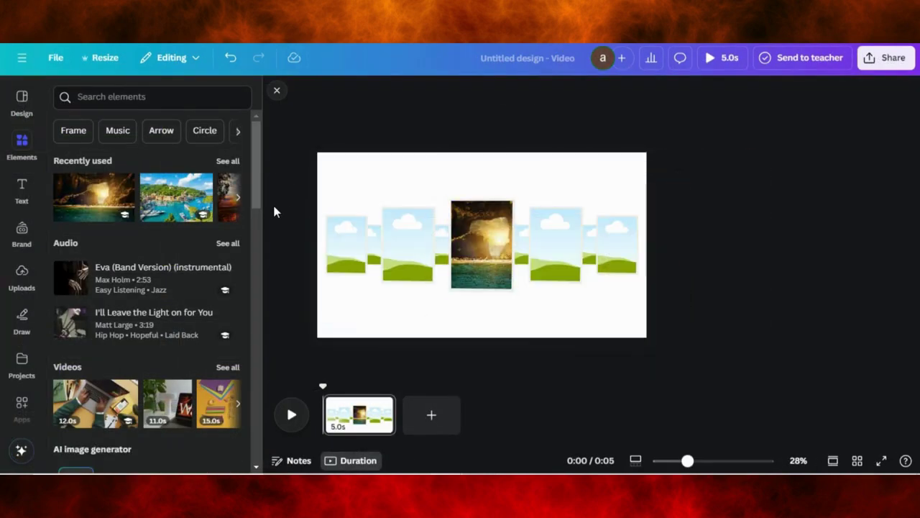
{"action": "left_click", "coordinate": [227, 162]}
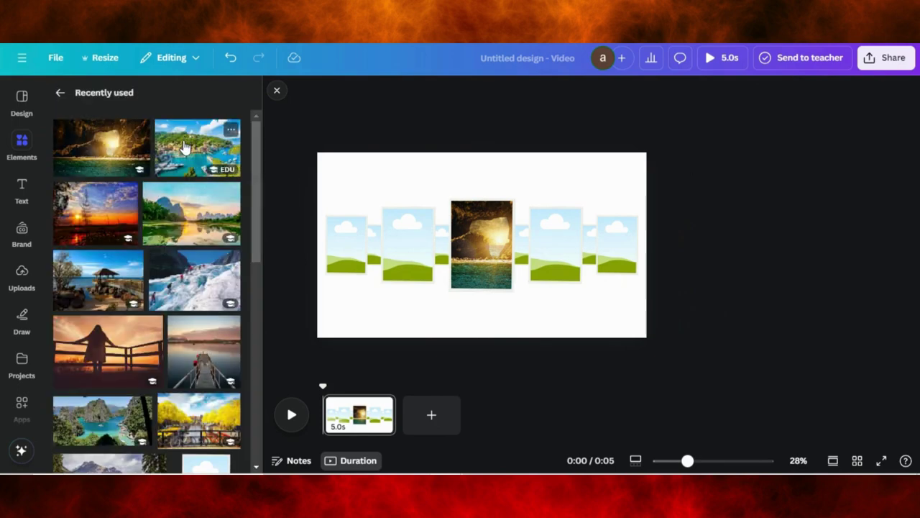
{"action": "left_click_drag", "start_coordinate": [183, 147], "coordinate": [556, 245]}
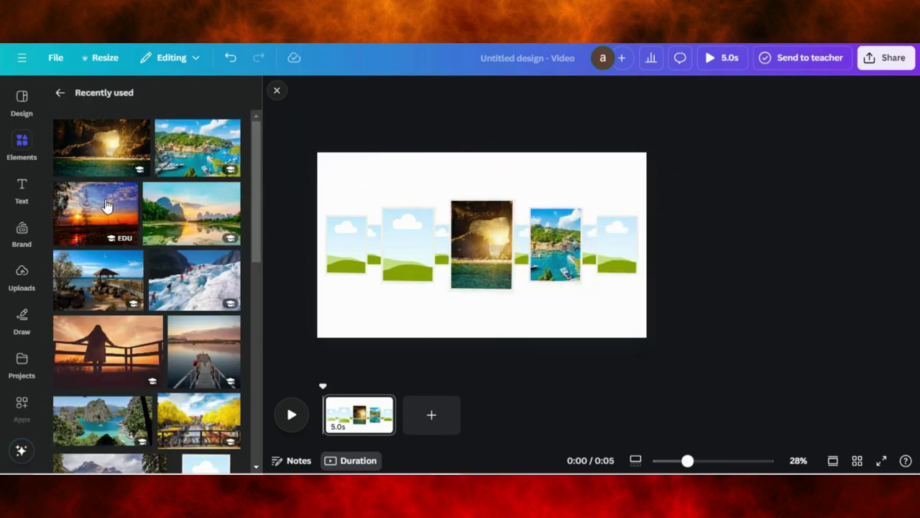
{"action": "left_click_drag", "start_coordinate": [105, 206], "coordinate": [621, 247]}
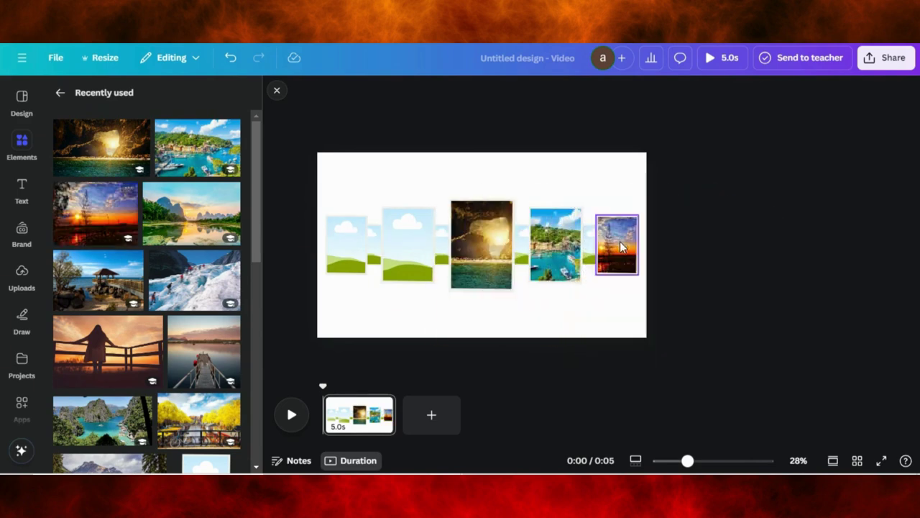
{"action": "left_click_drag", "start_coordinate": [189, 215], "coordinate": [591, 246]}
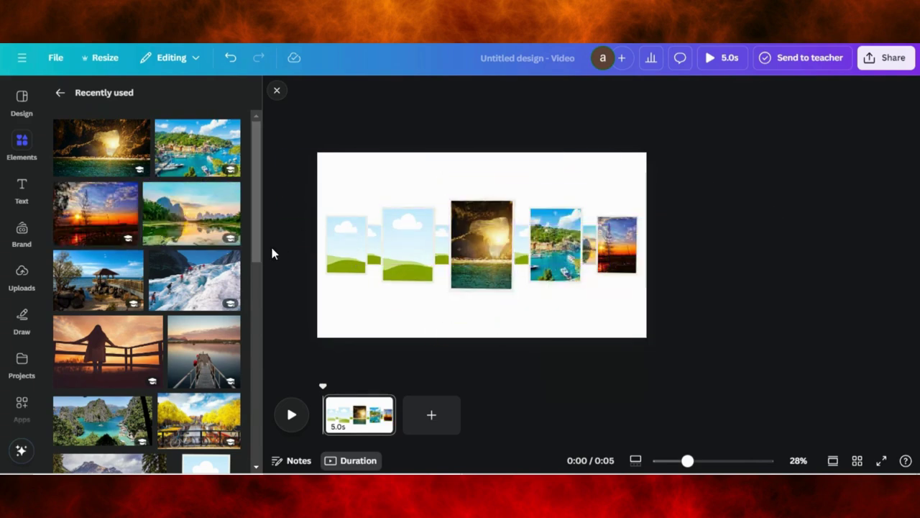
{"action": "left_click_drag", "start_coordinate": [133, 260], "coordinate": [522, 256]}
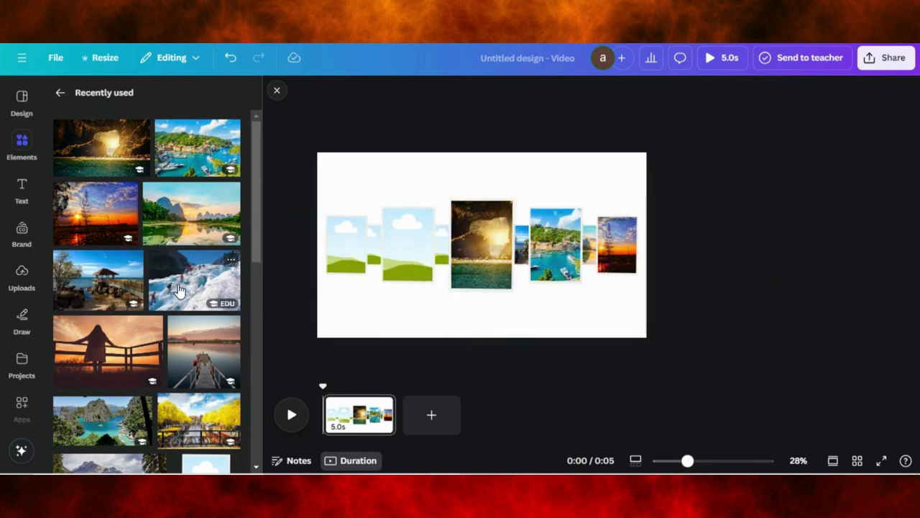
Fill the four left-hand frames with the glacier, silhouette at the fence, jetty and mountain lake photos.
{"action": "left_click_drag", "start_coordinate": [179, 290], "coordinate": [440, 248]}
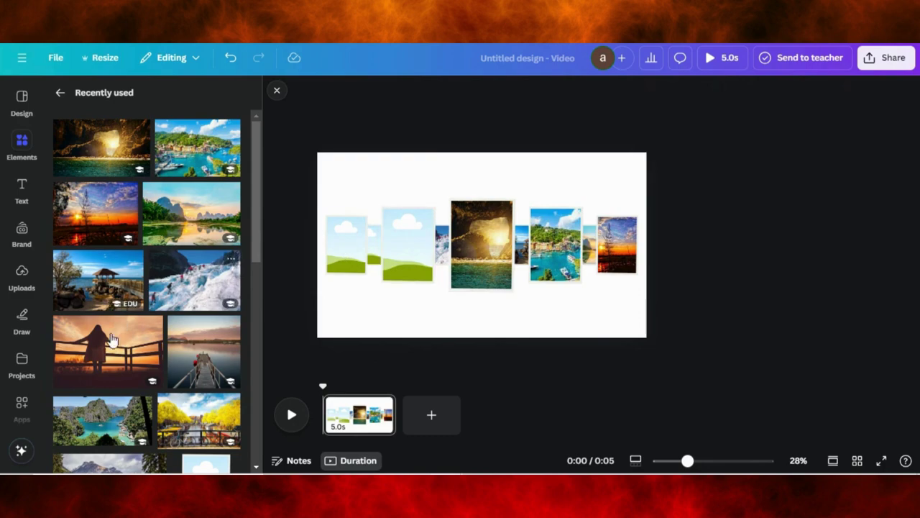
{"action": "left_click_drag", "start_coordinate": [100, 370], "coordinate": [373, 248]}
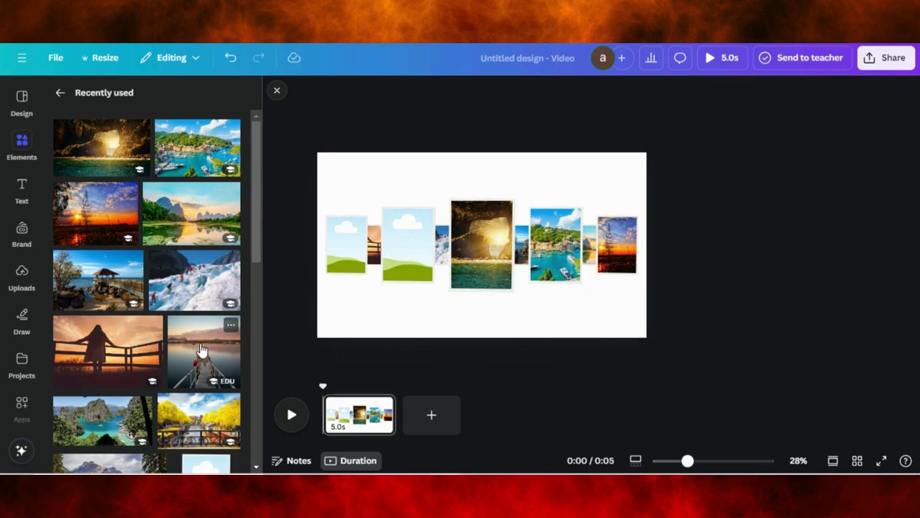
{"action": "left_click_drag", "start_coordinate": [202, 350], "coordinate": [343, 250]}
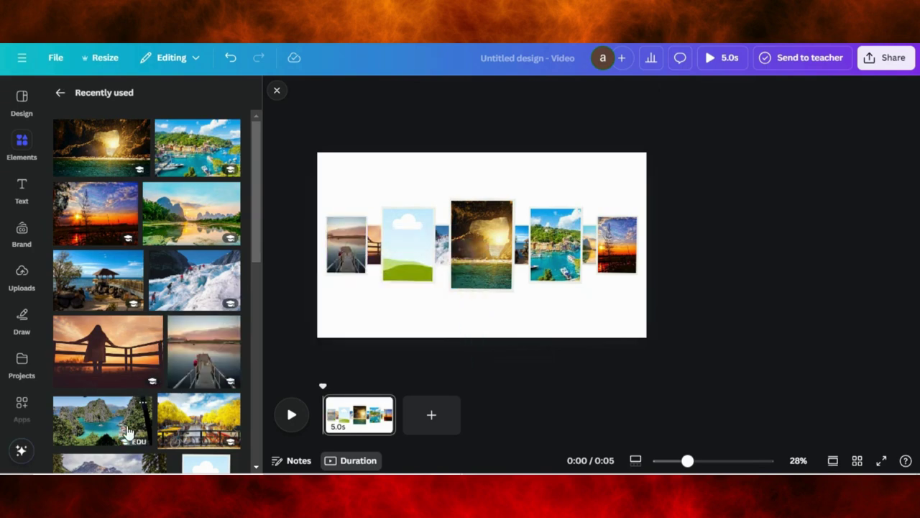
{"action": "scroll", "coordinate": [143, 388], "scroll_direction": "down", "scroll_amount": 2}
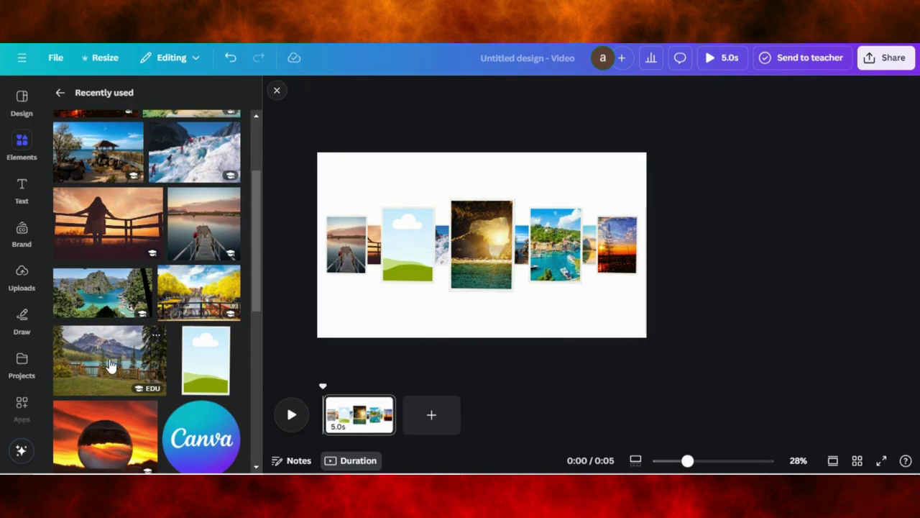
{"action": "left_click_drag", "start_coordinate": [110, 366], "coordinate": [388, 237]}
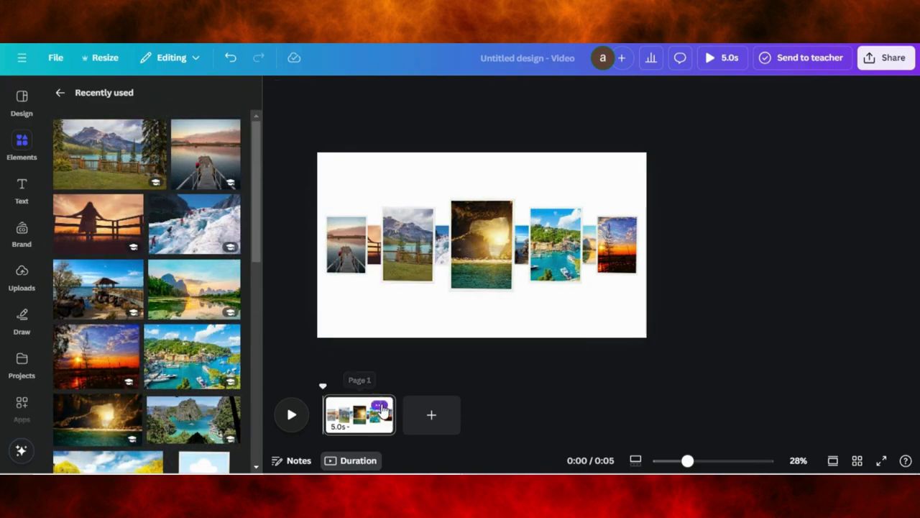
Duplicate the first page of the carousel and select the copy for editing.
{"action": "left_click", "coordinate": [382, 409]}
{"action": "left_click", "coordinate": [446, 176]}
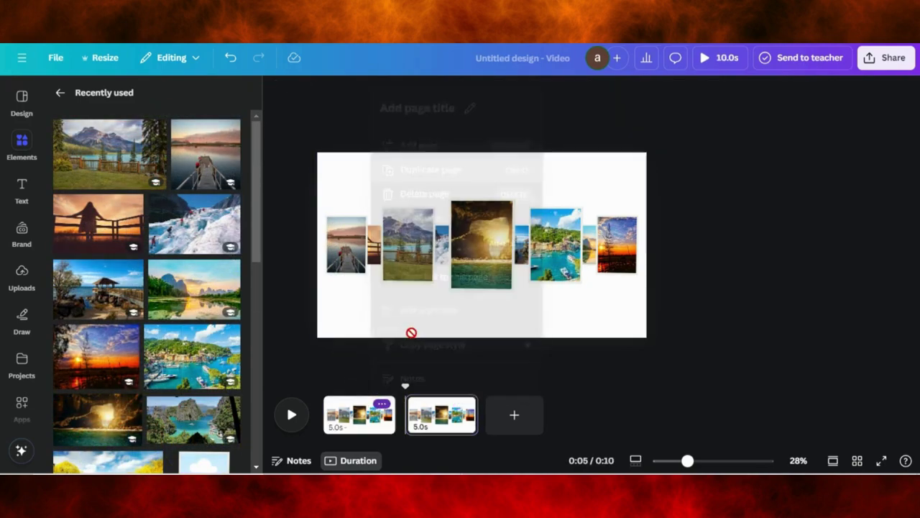
{"action": "left_click", "coordinate": [437, 413]}
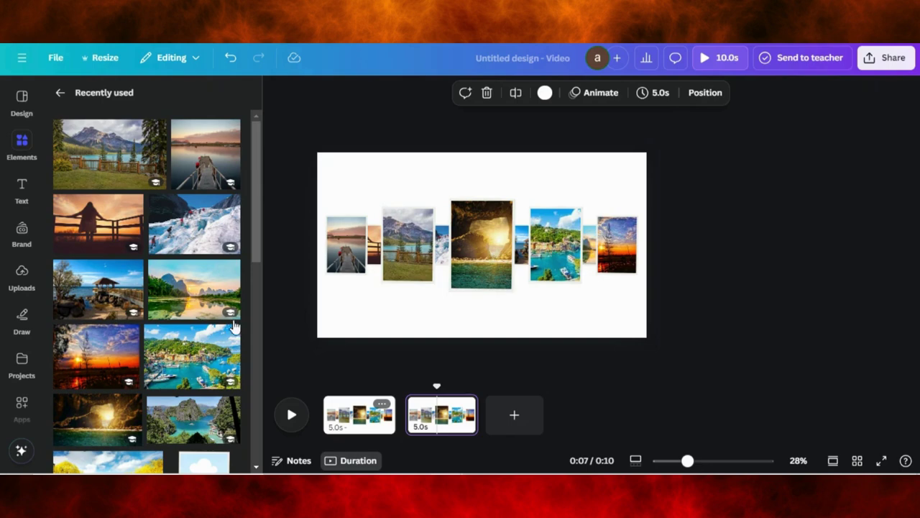
Fill page 2's large right-hand frames with the cave and harbour photos, and the small ones behind with the river landscape and red sunset.
{"action": "scroll", "coordinate": [144, 309], "scroll_direction": "down", "scroll_amount": 2}
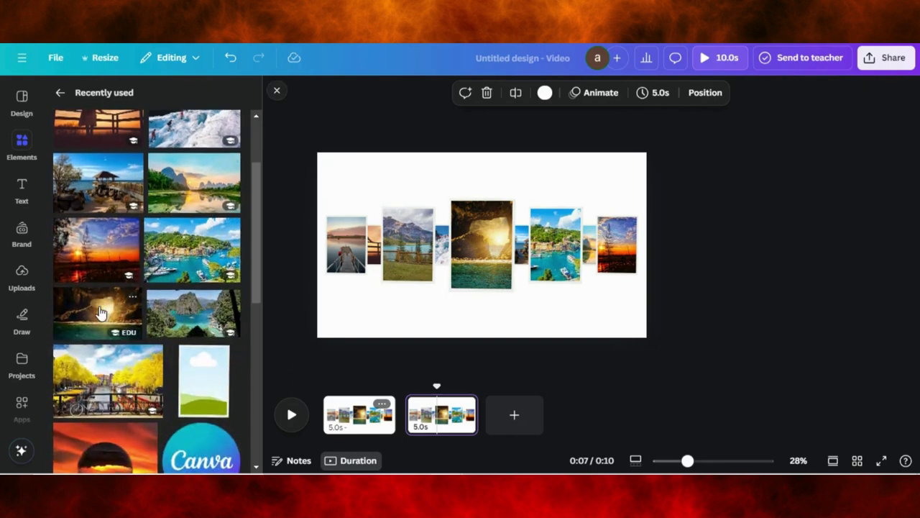
{"action": "left_click_drag", "start_coordinate": [100, 312], "coordinate": [546, 253]}
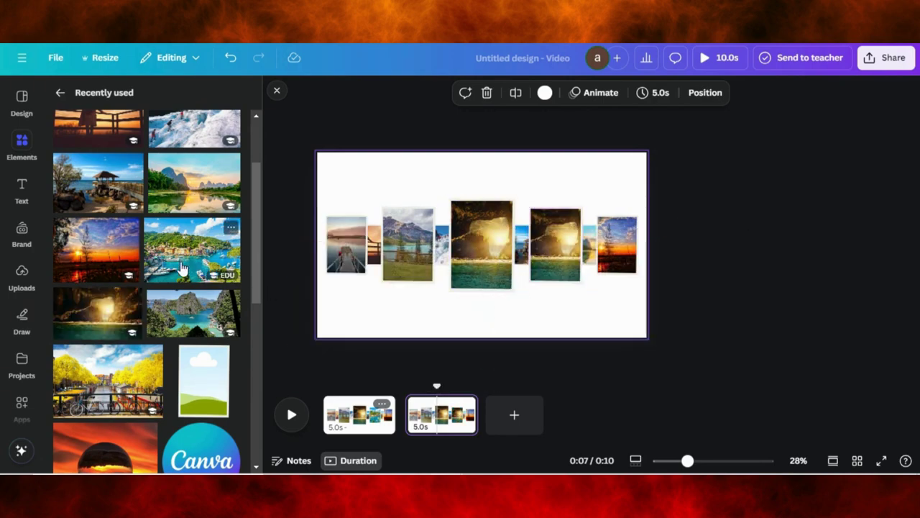
{"action": "left_click_drag", "start_coordinate": [181, 268], "coordinate": [552, 235]}
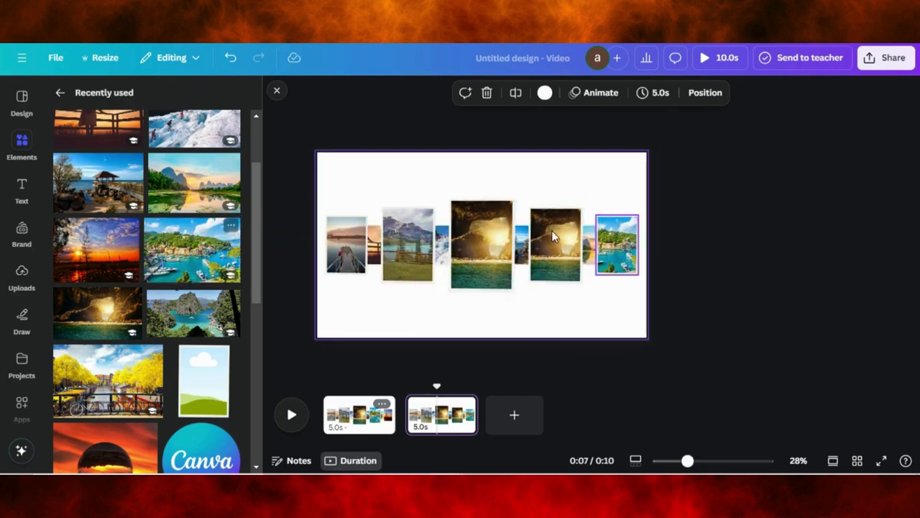
{"action": "left_click_drag", "start_coordinate": [101, 258], "coordinate": [312, 237]}
{"action": "left_click_drag", "start_coordinate": [189, 207], "coordinate": [519, 242]}
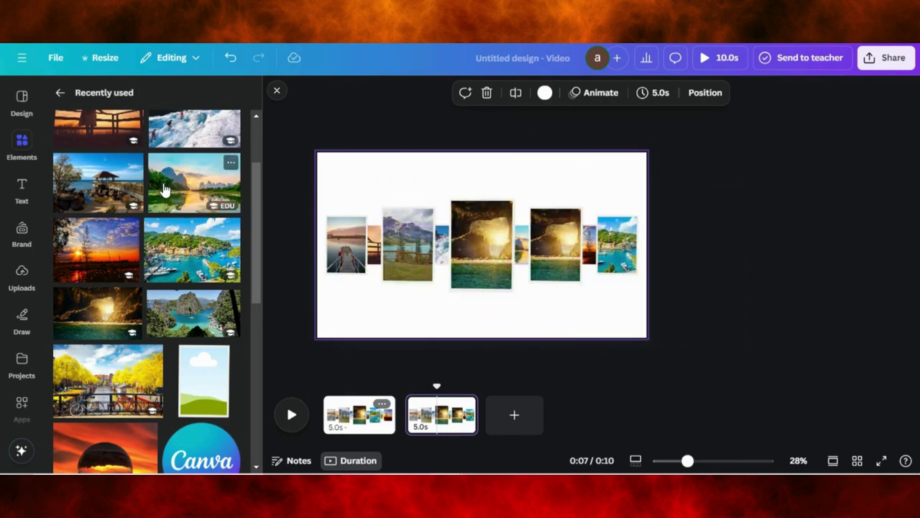
Fill page 2's left-hand frames with the silhouette, glacier, jetty and seaside hut photos, and the centre frame with the mountain lake.
{"action": "scroll", "coordinate": [156, 189], "scroll_direction": "up", "scroll_amount": 1}
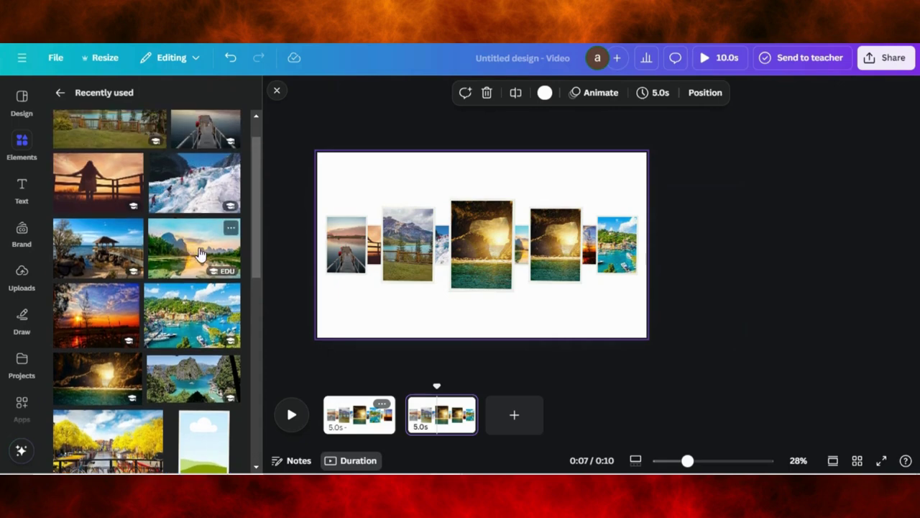
{"action": "left_click_drag", "start_coordinate": [98, 252], "coordinate": [442, 250]}
{"action": "left_click_drag", "start_coordinate": [194, 184], "coordinate": [374, 244]}
{"action": "left_click_drag", "start_coordinate": [97, 179], "coordinate": [351, 241]}
{"action": "scroll", "coordinate": [242, 183], "scroll_direction": "up", "scroll_amount": 1}
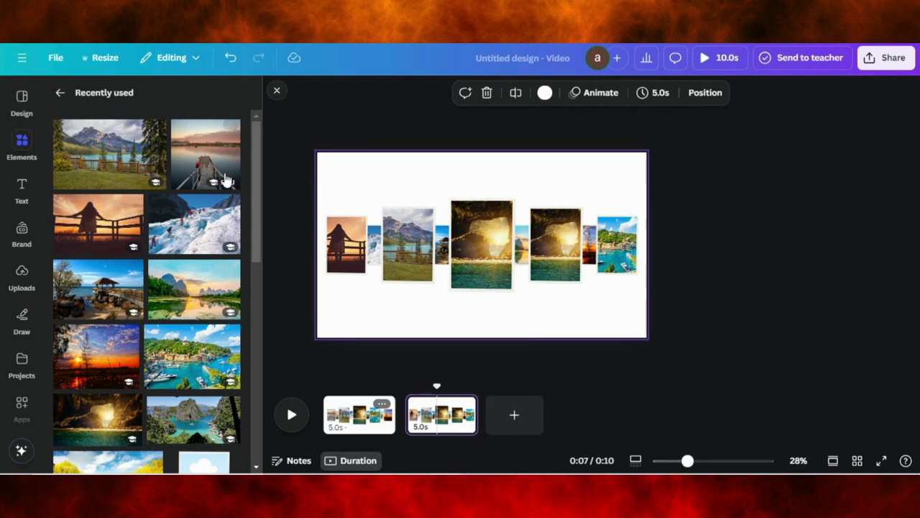
{"action": "left_click_drag", "start_coordinate": [209, 155], "coordinate": [417, 248]}
{"action": "left_click_drag", "start_coordinate": [143, 177], "coordinate": [481, 248]}
Duplicate page 2 and select the new third page.
{"action": "left_click", "coordinate": [464, 407]}
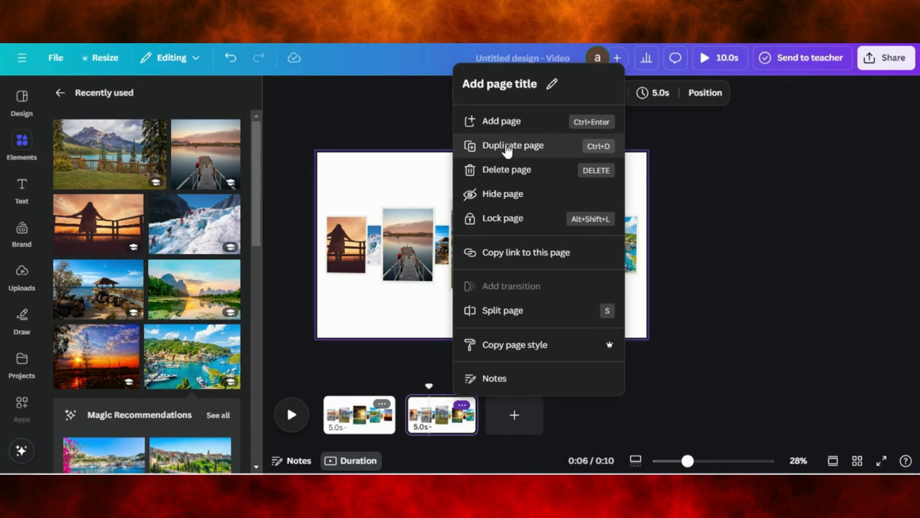
{"action": "left_click", "coordinate": [507, 146]}
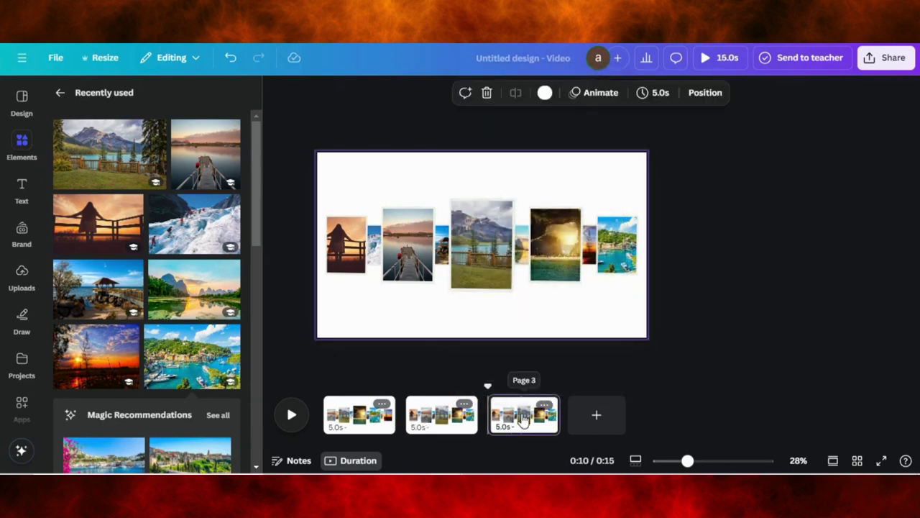
{"action": "left_click", "coordinate": [522, 419]}
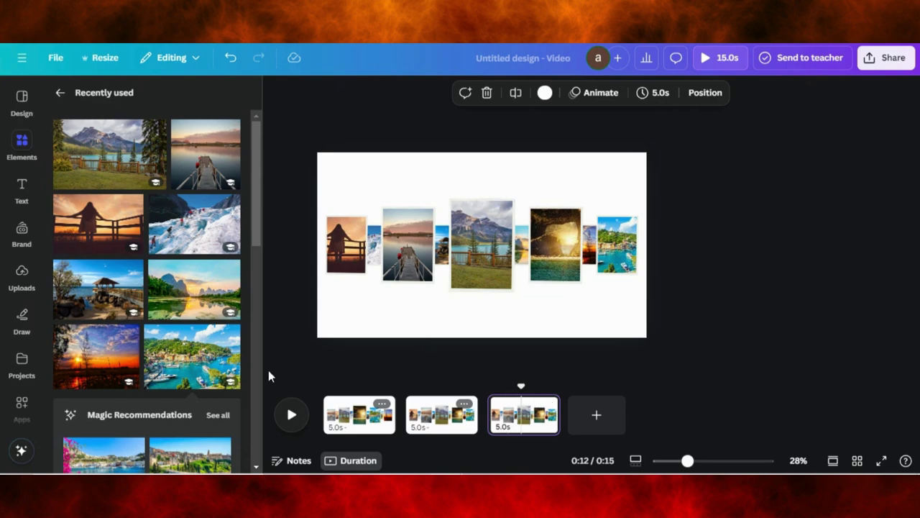
On page 3, put the cave photo in the far-right frame and the river landscape, red sunset and harbour in the small frames beside the centre and rightwards.
{"action": "scroll", "coordinate": [144, 344], "scroll_direction": "down", "scroll_amount": 2}
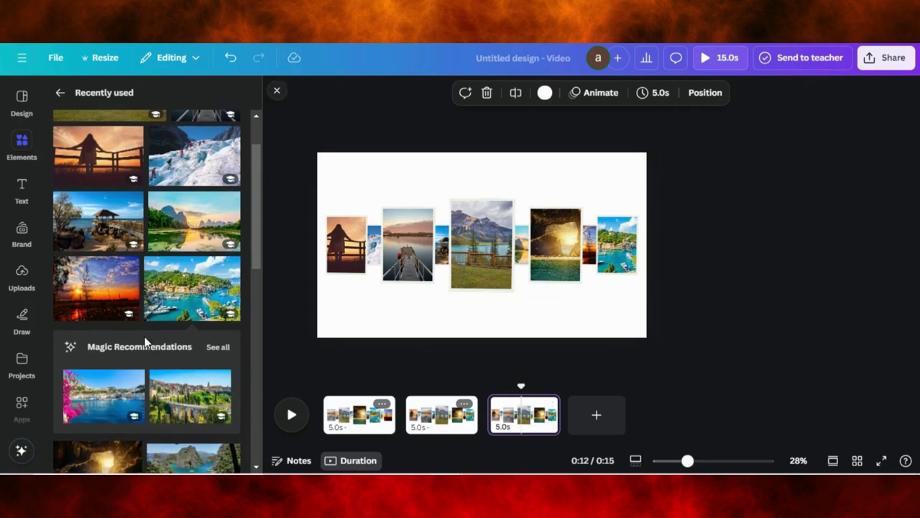
{"action": "scroll", "coordinate": [106, 426], "scroll_direction": "down", "scroll_amount": 2}
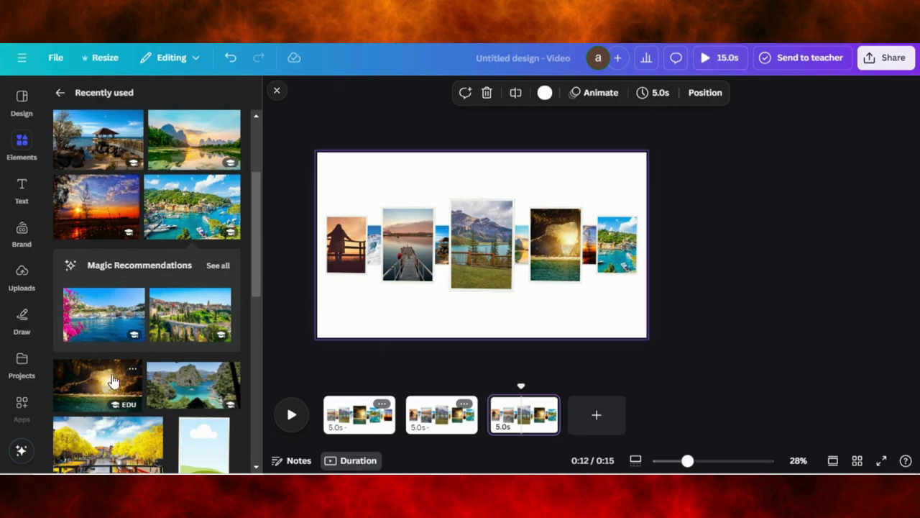
{"action": "left_click_drag", "start_coordinate": [100, 384], "coordinate": [690, 302]}
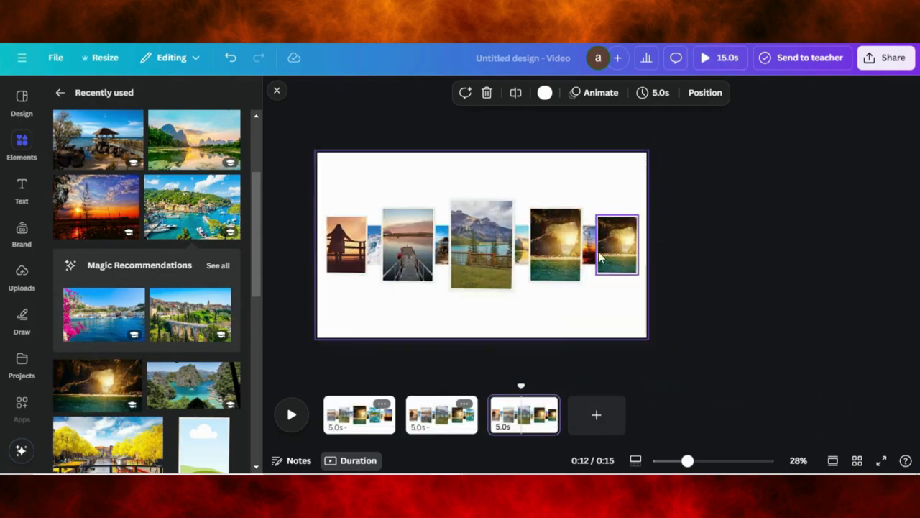
{"action": "left_click_drag", "start_coordinate": [202, 217], "coordinate": [580, 246]}
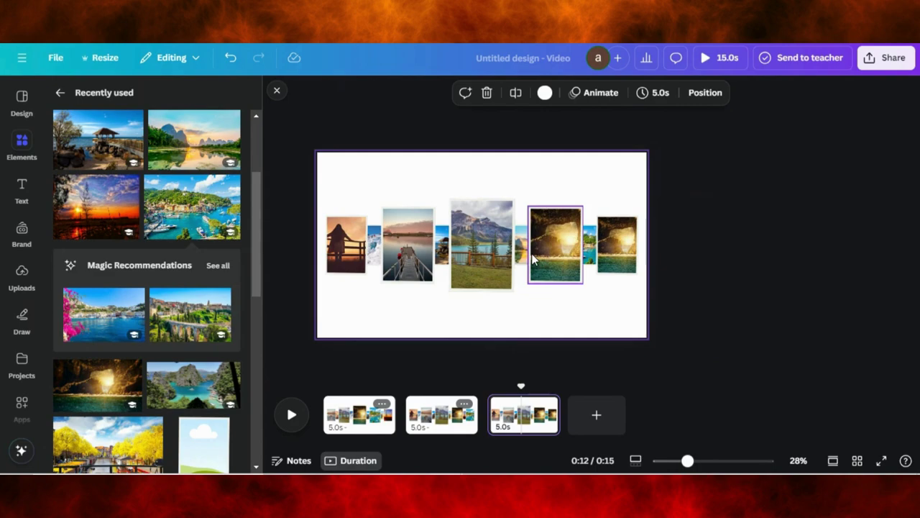
{"action": "left_click_drag", "start_coordinate": [90, 212], "coordinate": [129, 183]}
{"action": "left_click_drag", "start_coordinate": [181, 138], "coordinate": [165, 209]}
Fill page 3's remaining frames, left to right, with the glacier, seaside hut, silhouette, jetty (centre) and mountain lake photos.
{"action": "scroll", "coordinate": [165, 210], "scroll_direction": "up", "scroll_amount": 2}
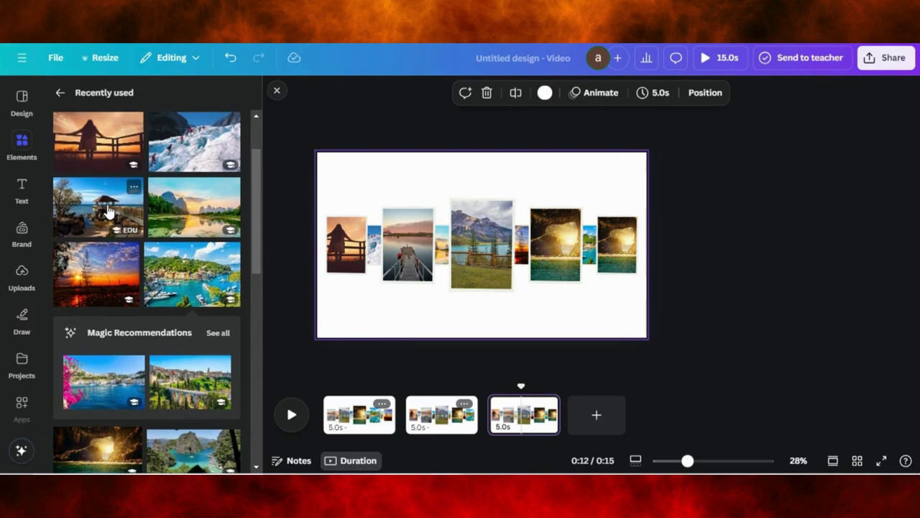
{"action": "left_click_drag", "start_coordinate": [108, 211], "coordinate": [395, 232]}
{"action": "left_click_drag", "start_coordinate": [203, 155], "coordinate": [463, 227]}
{"action": "left_click_drag", "start_coordinate": [114, 170], "coordinate": [560, 253]}
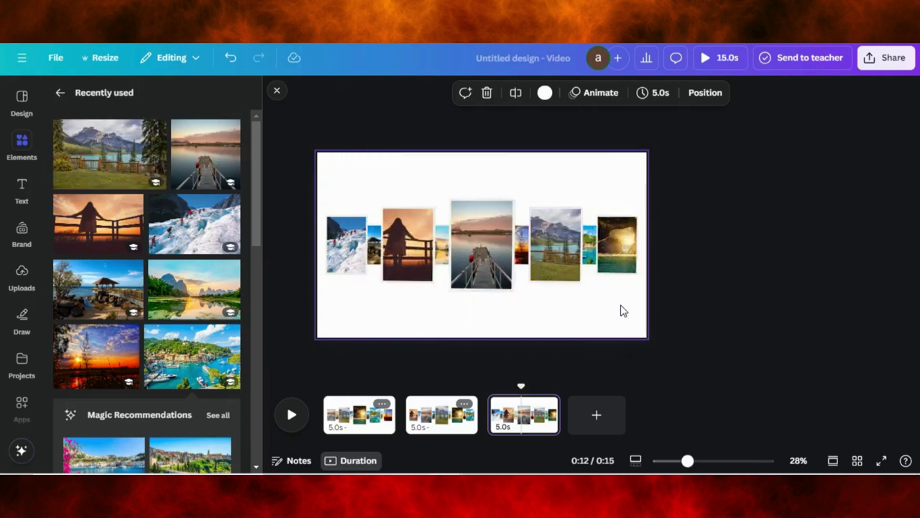
Duplicate page 3 and select the new fourth page.
{"action": "left_click", "coordinate": [546, 419]}
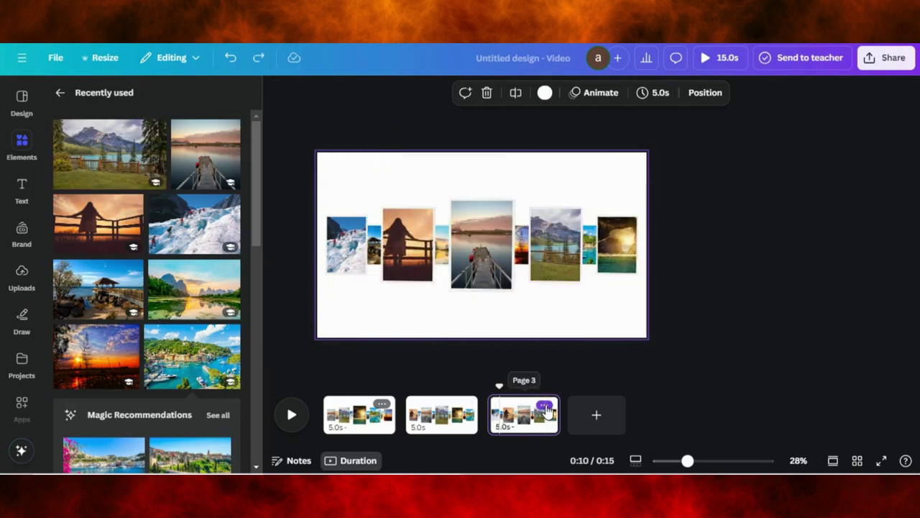
{"action": "left_click", "coordinate": [544, 407]}
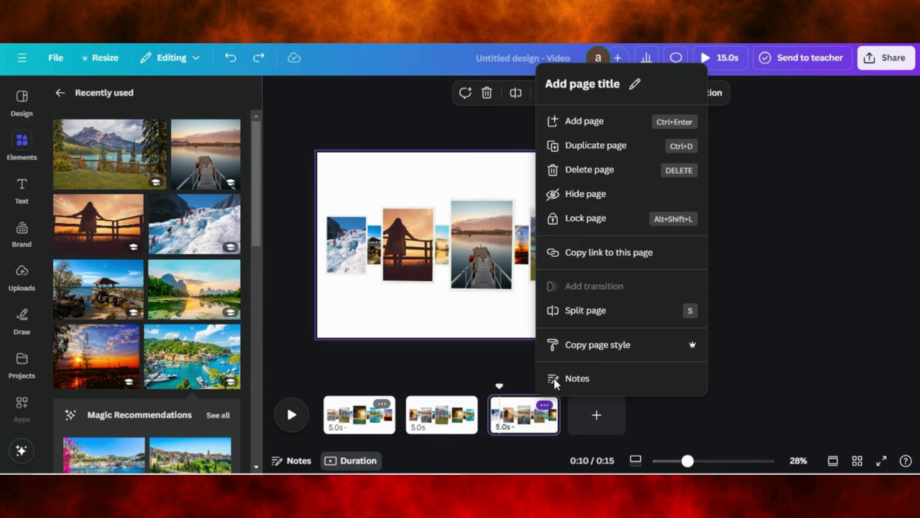
{"action": "left_click", "coordinate": [600, 146]}
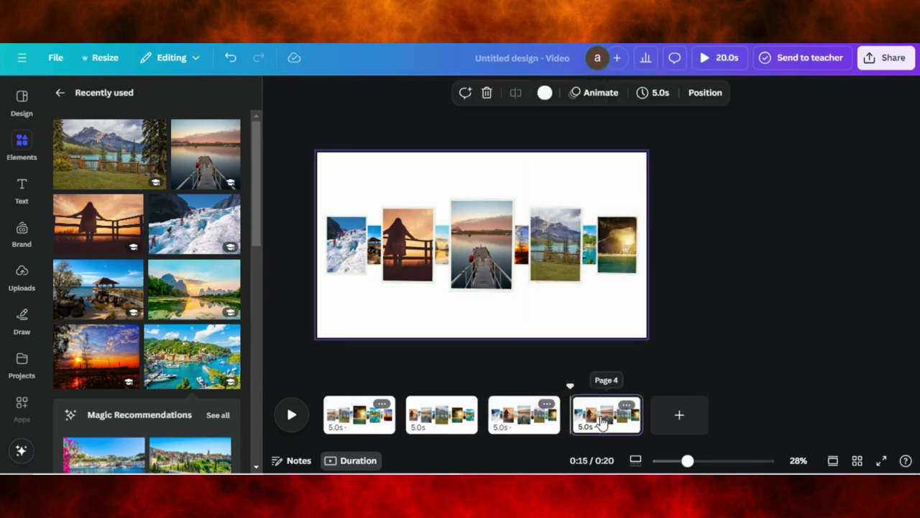
{"action": "left_click", "coordinate": [602, 420]}
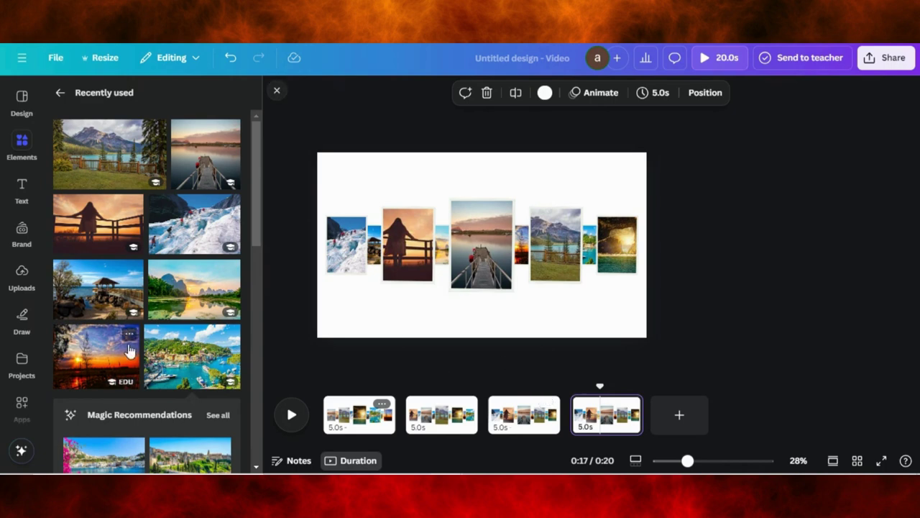
Fill page 4's four small back frames, left to right, with the river landscape, red sunset, harbour and cave photos.
{"action": "scroll", "coordinate": [101, 406], "scroll_direction": "down", "scroll_amount": 2}
{"action": "left_click_drag", "start_coordinate": [101, 406], "coordinate": [596, 241]}
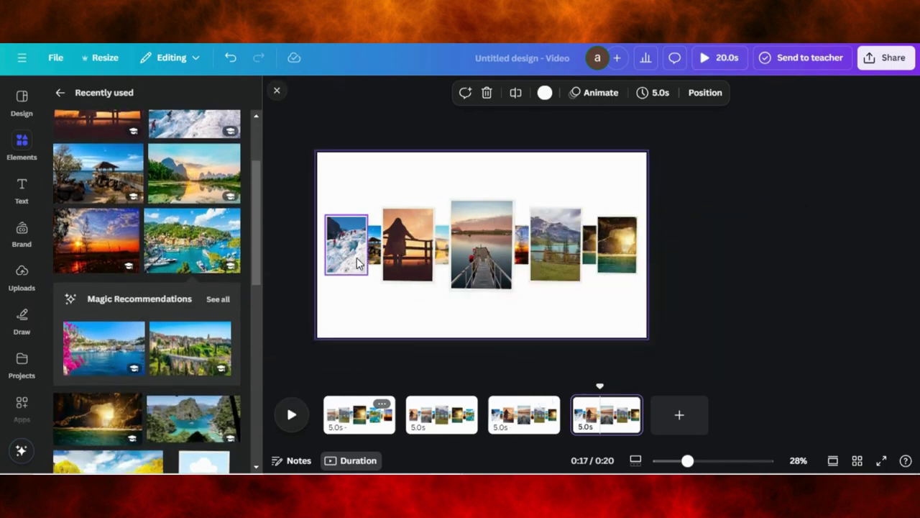
{"action": "left_click_drag", "start_coordinate": [192, 248], "coordinate": [230, 216]}
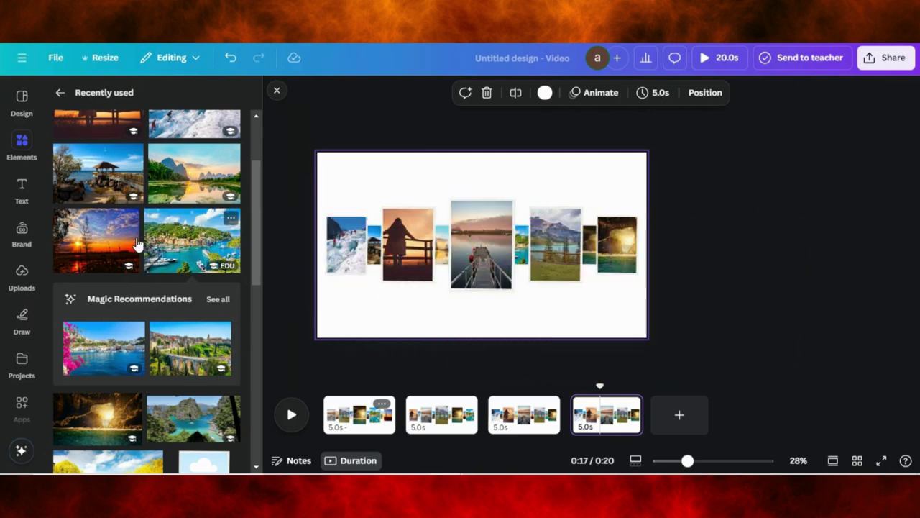
{"action": "left_click_drag", "start_coordinate": [112, 245], "coordinate": [440, 235]}
{"action": "left_click_drag", "start_coordinate": [191, 172], "coordinate": [373, 246]}
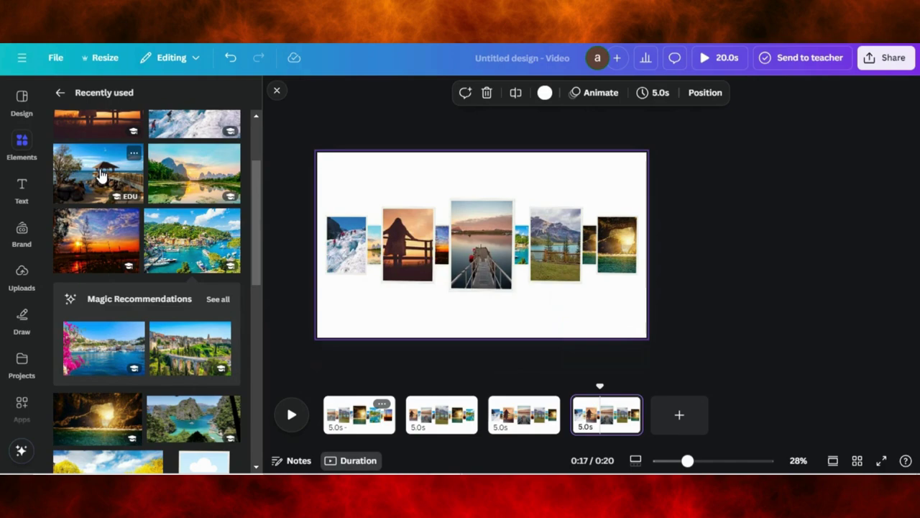
Fill page 4's five large frames, left to right, with the seaside hut, glacier, silhouette, jetty and mountain lake photos.
{"action": "left_click_drag", "start_coordinate": [115, 169], "coordinate": [348, 260]}
{"action": "left_click_drag", "start_coordinate": [194, 219], "coordinate": [403, 245]}
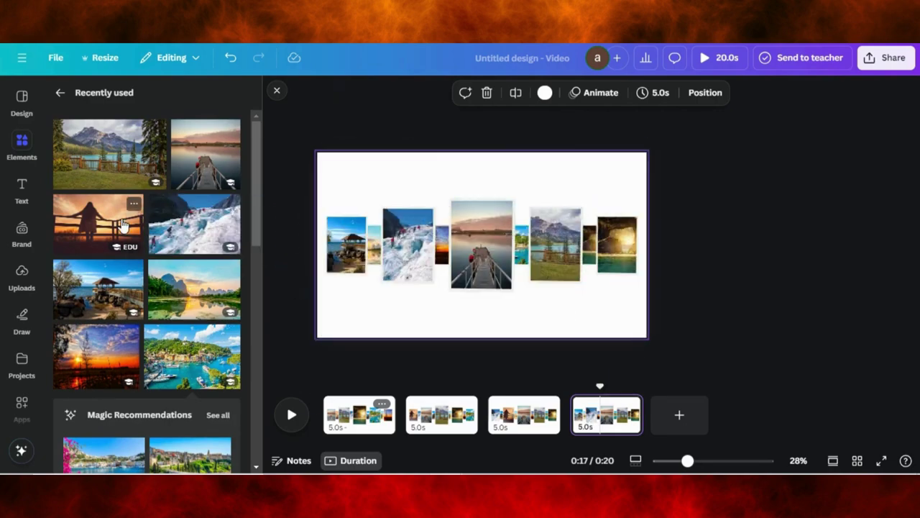
{"action": "left_click_drag", "start_coordinate": [123, 226], "coordinate": [478, 244]}
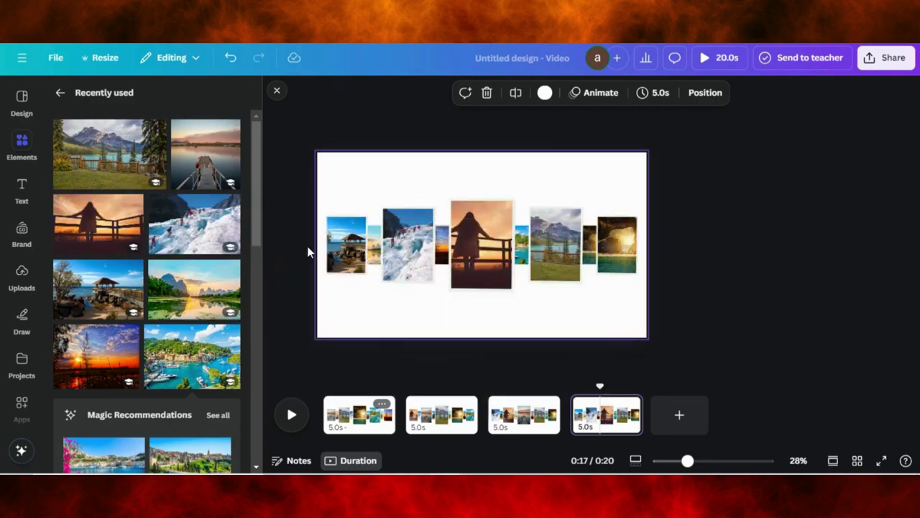
{"action": "left_click_drag", "start_coordinate": [216, 164], "coordinate": [544, 231]}
{"action": "left_click_drag", "start_coordinate": [122, 163], "coordinate": [612, 251]}
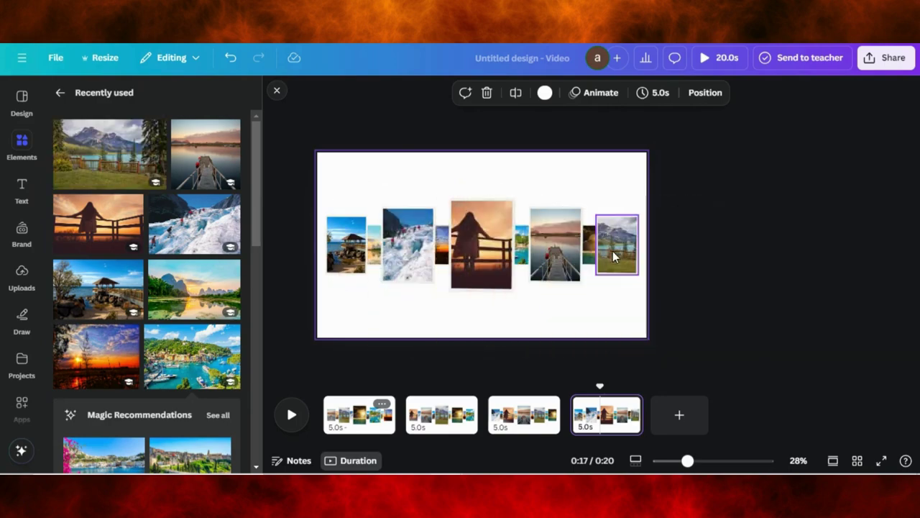
Duplicate page 4 to start the fifth page of the carousel.
{"action": "left_click", "coordinate": [628, 408]}
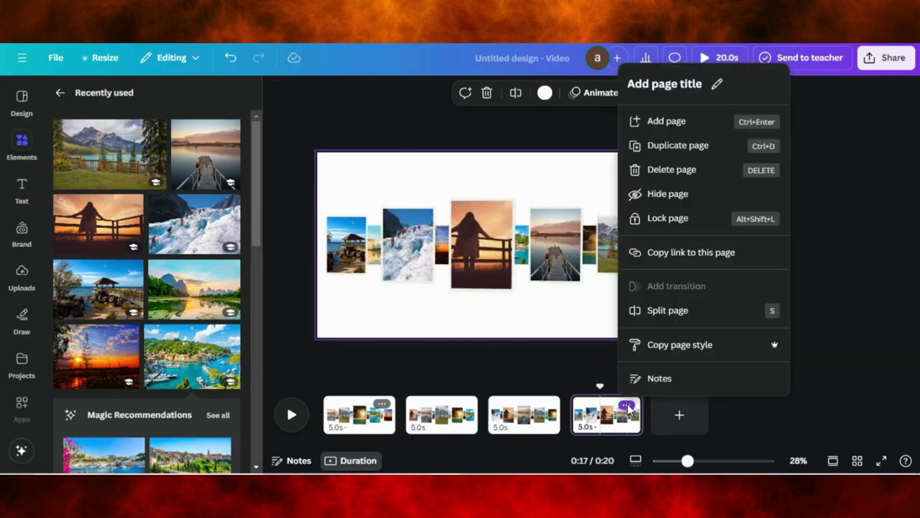
{"action": "left_click", "coordinate": [664, 146]}
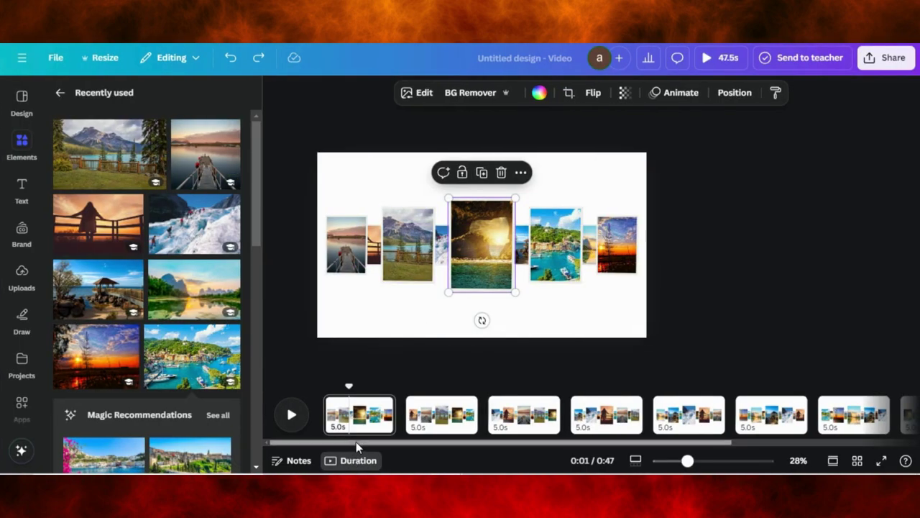
Apply the last page's 2.5 s timing to all pages of the video.
{"action": "left_click_drag", "start_coordinate": [355, 441], "coordinate": [610, 442]}
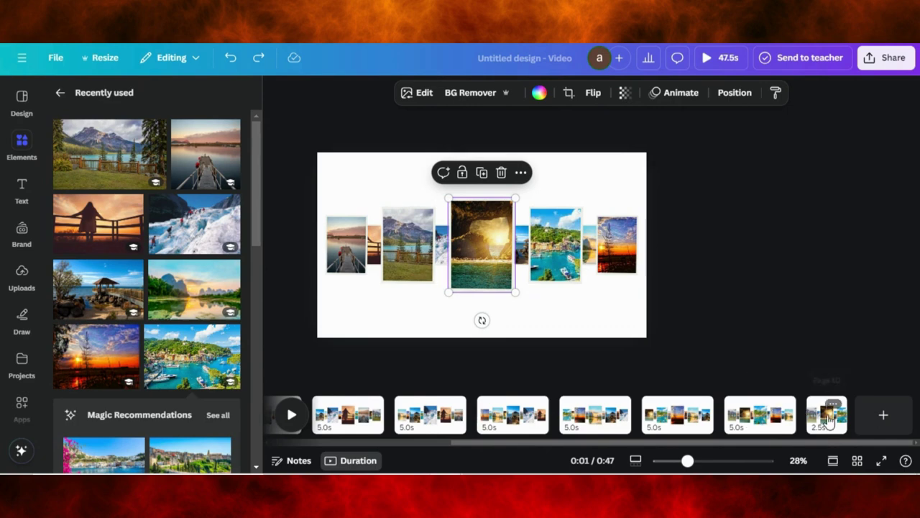
{"action": "left_click", "coordinate": [828, 420]}
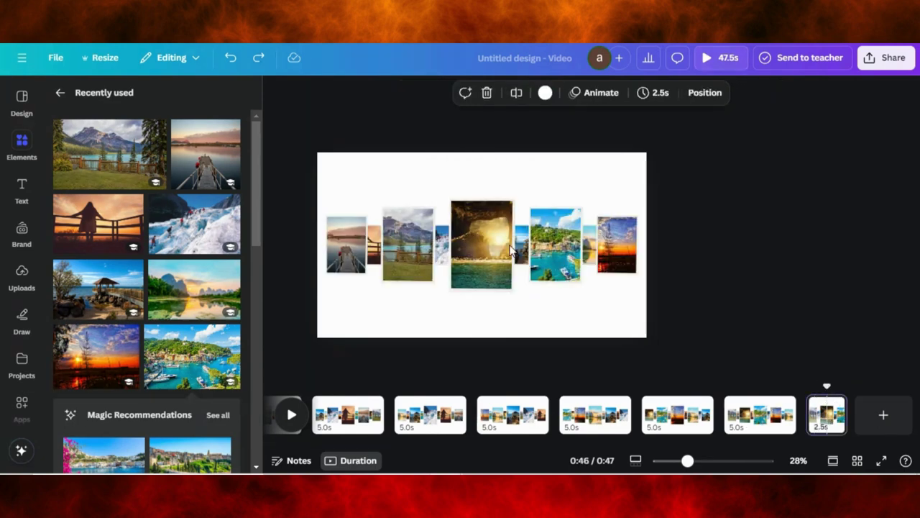
{"action": "left_click", "coordinate": [487, 258]}
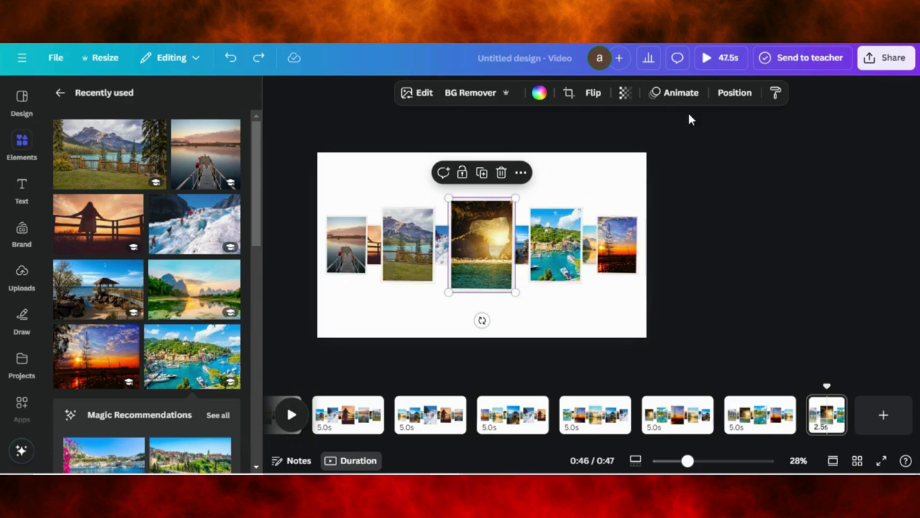
{"action": "left_click", "coordinate": [739, 276]}
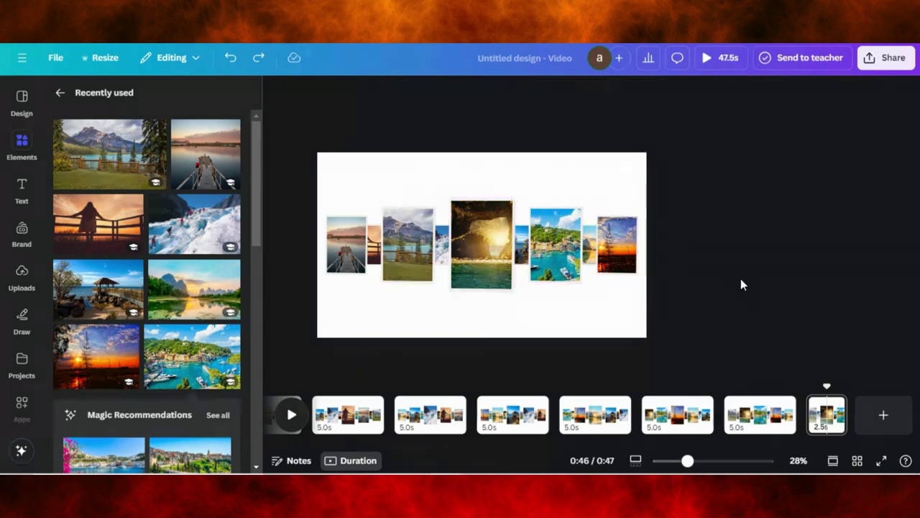
{"action": "left_click", "coordinate": [827, 417]}
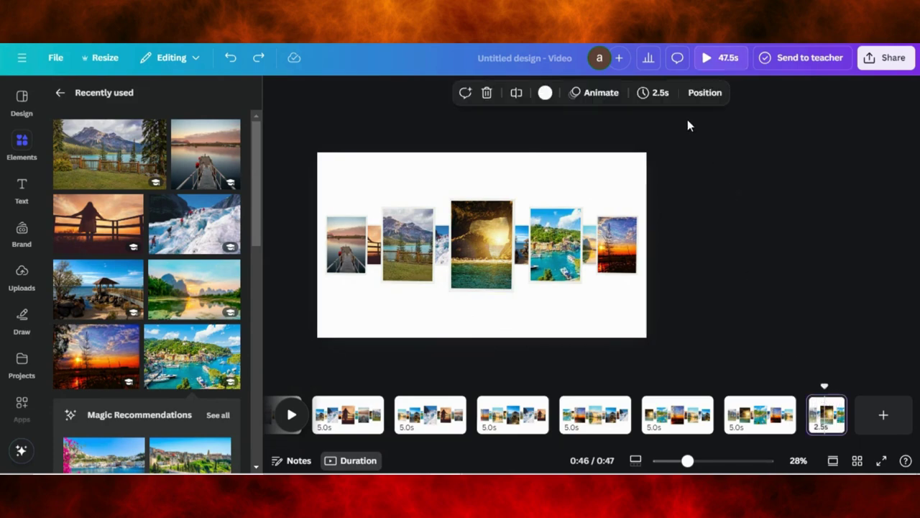
{"action": "left_click", "coordinate": [660, 94]}
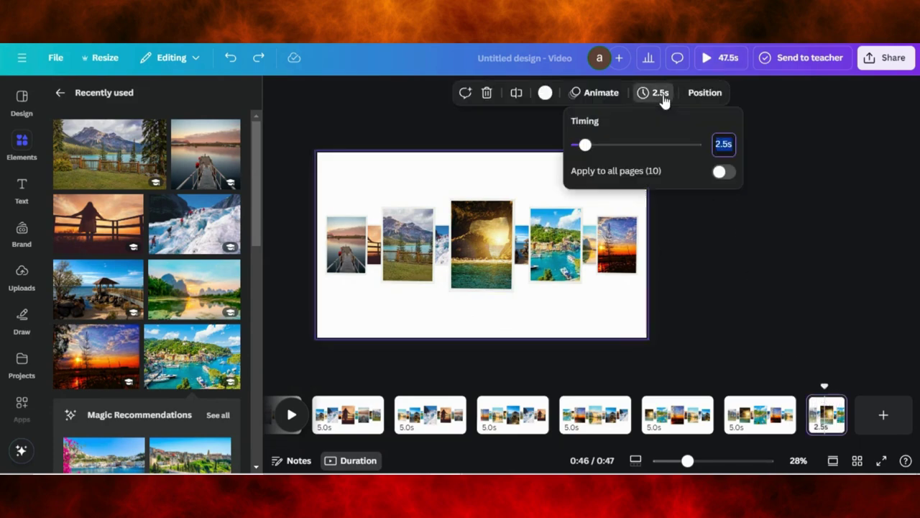
{"action": "left_click", "coordinate": [724, 173]}
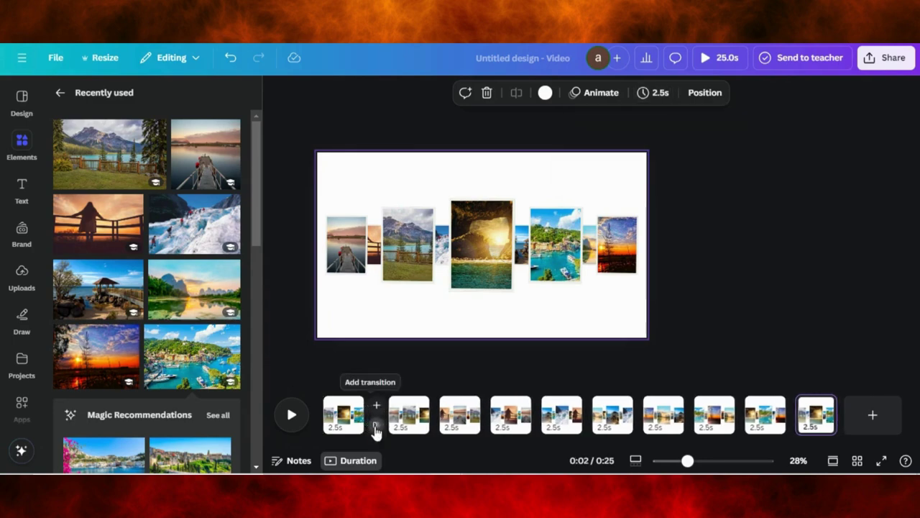
Add a 1-second Match & Move transition after the first page, apply it between all pages, and play the video.
{"action": "left_click", "coordinate": [375, 424]}
{"action": "left_click", "coordinate": [107, 333]}
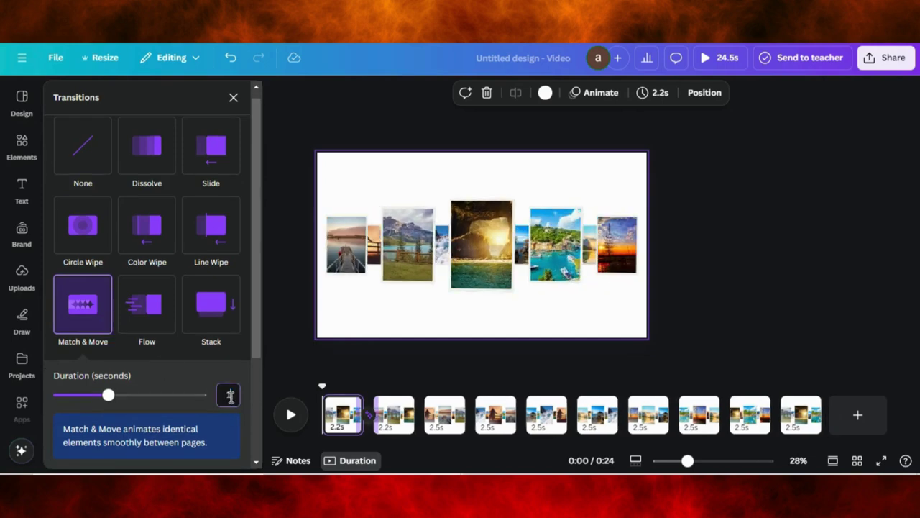
{"action": "key", "text": "Return"}
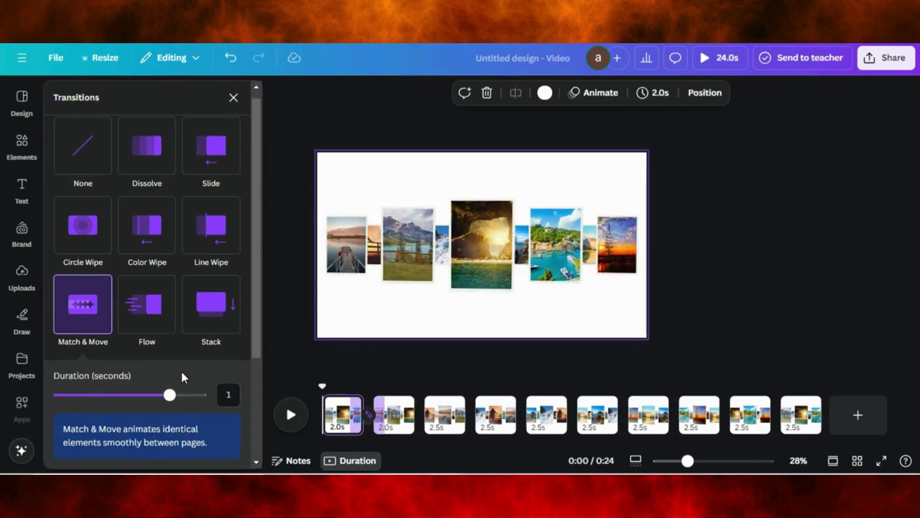
{"action": "scroll", "coordinate": [135, 374], "scroll_direction": "down", "scroll_amount": 3}
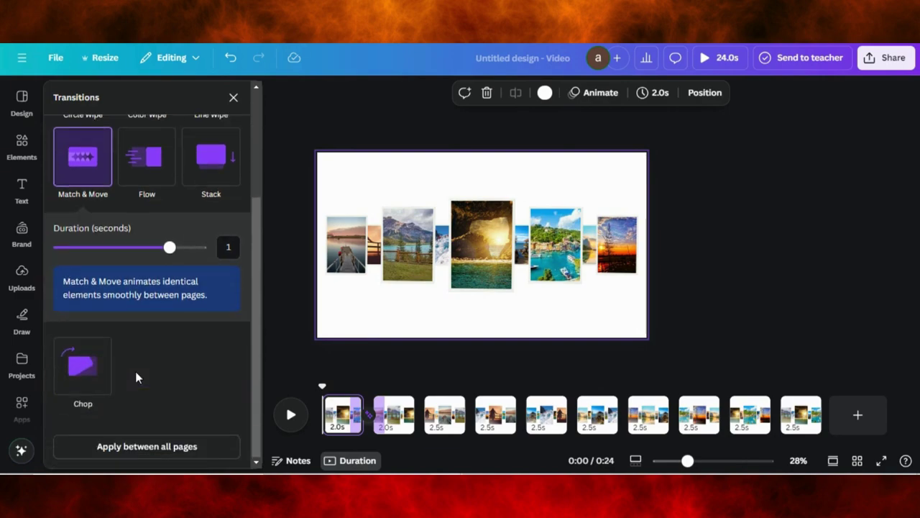
{"action": "left_click", "coordinate": [142, 446]}
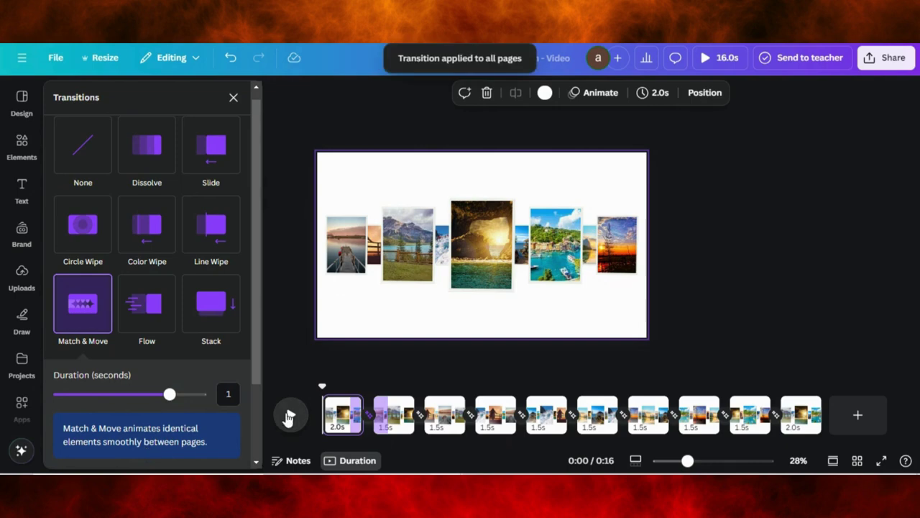
{"action": "left_click", "coordinate": [291, 416]}
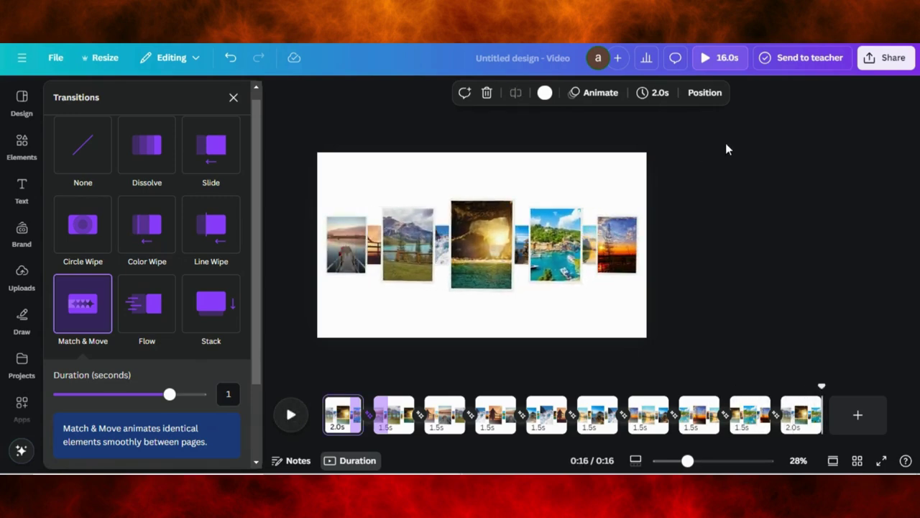
Download all pages of the carousel as an MP4 video at 1080p (HD) quality.
{"action": "left_click", "coordinate": [891, 58]}
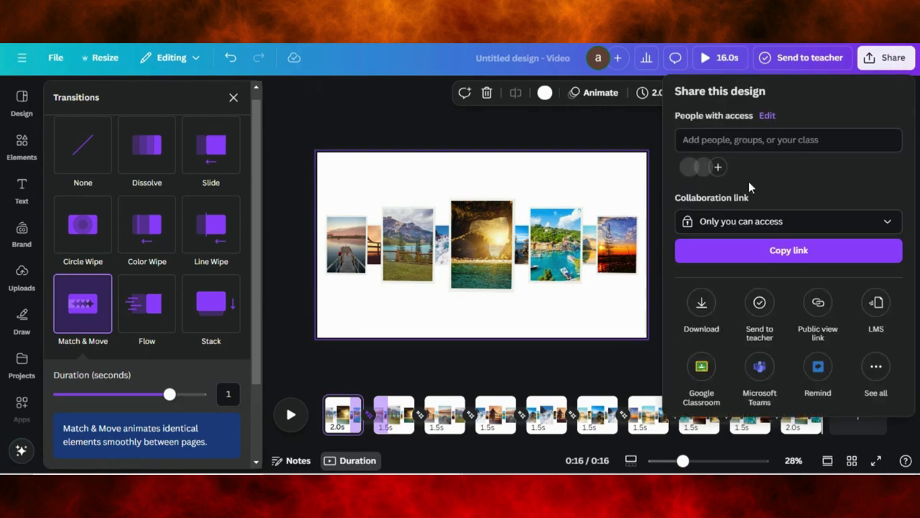
{"action": "left_click", "coordinate": [705, 303]}
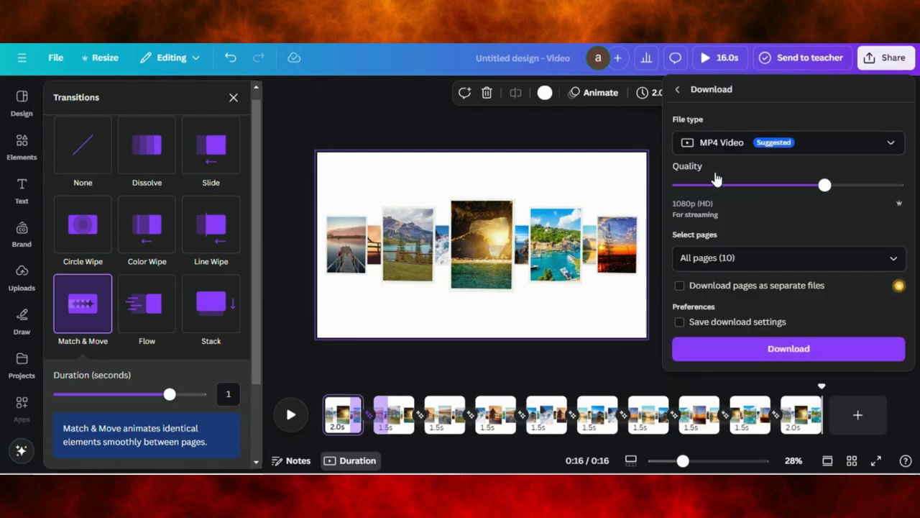
{"action": "left_click", "coordinate": [728, 350]}
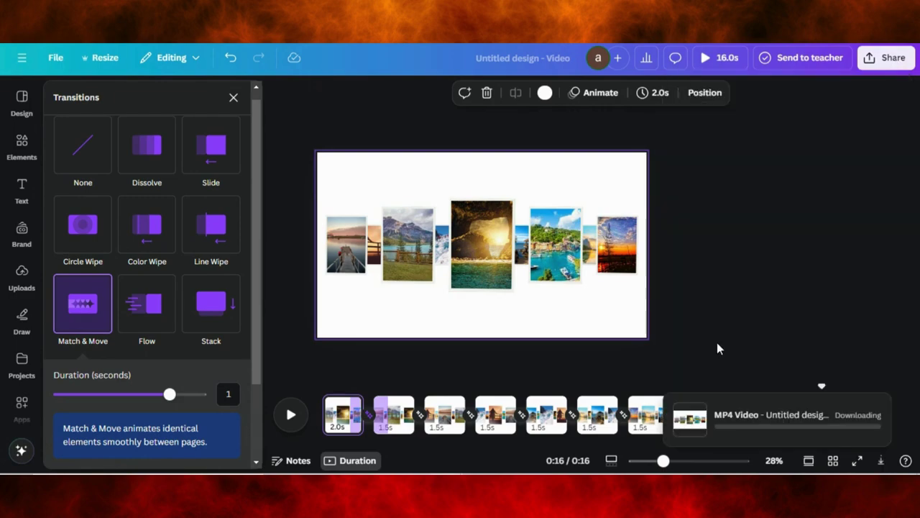